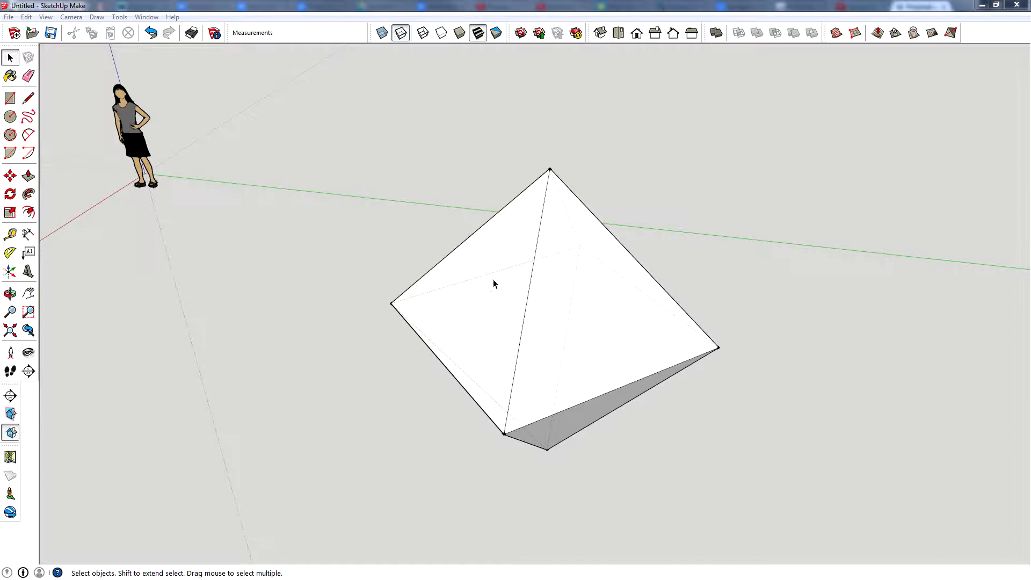
Isolate the octahedron's right front triangular face as a separate object
{"action": "mouse_move", "coordinate": [663, 337]}
{"action": "middle_mouse_down"}
{"action": "mouse_move", "coordinate": [312, 347]}
{"action": "mouse_move", "coordinate": [276, 292]}
{"action": "mouse_move", "coordinate": [551, 159]}
{"action": "mouse_move", "coordinate": [324, 220]}
{"action": "mouse_move", "coordinate": [493, 274]}
{"action": "mouse_move", "coordinate": [474, 240]}
{"action": "mouse_move", "coordinate": [726, 272]}
{"action": "mouse_move", "coordinate": [478, 299]}
{"action": "mouse_move", "coordinate": [598, 326]}
{"action": "middle_mouse_up"}
{"action": "key", "text": "l"}
{"action": "left_click", "coordinate": [10, 56]}
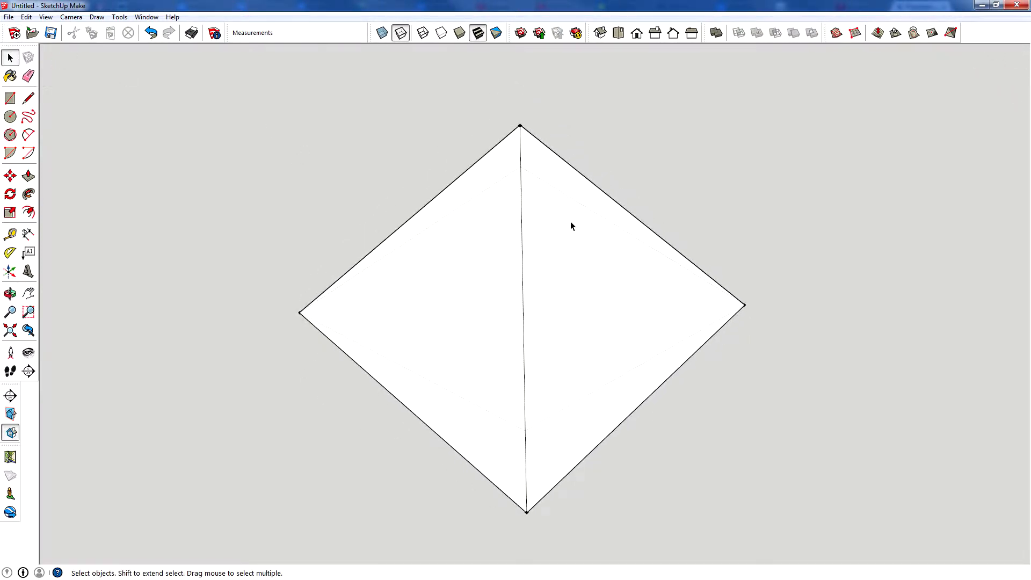
{"action": "double_click", "coordinate": [576, 241]}
{"action": "right_click", "coordinate": [561, 261]}
{"action": "left_click", "coordinate": [604, 354]}
{"action": "right_click", "coordinate": [587, 317]}
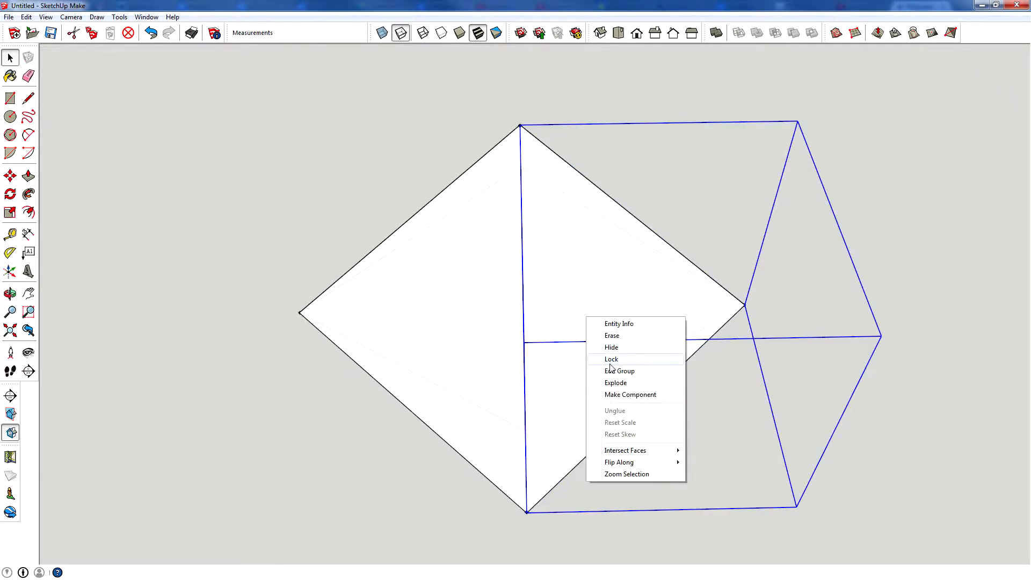
{"action": "left_click", "coordinate": [612, 382]}
{"action": "middle_click_drag", "start_coordinate": [529, 253], "coordinate": [467, 313]}
Copy the isolated triangle and paste the duplicate beside the original
{"action": "left_click", "coordinate": [575, 282]}
{"action": "key", "text": "ctrl+c"}
{"action": "key", "text": "ctrl+v"}
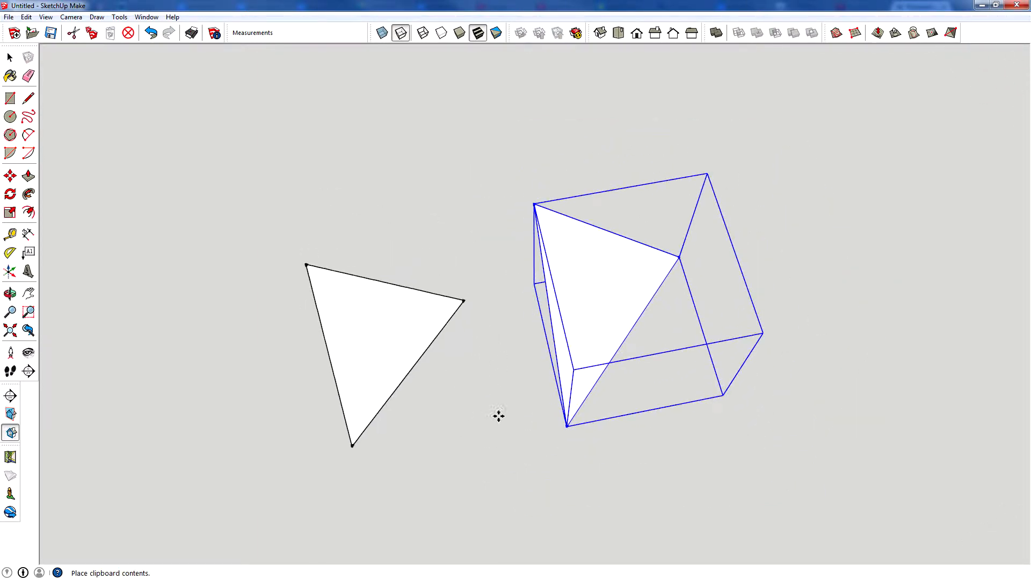
{"action": "left_click", "coordinate": [547, 396]}
{"action": "right_click", "coordinate": [446, 344]}
{"action": "key", "text": "Escape"}
Rotate the copied triangle and move it onto the original so both share an edge from apex to base
{"action": "key", "text": "q"}
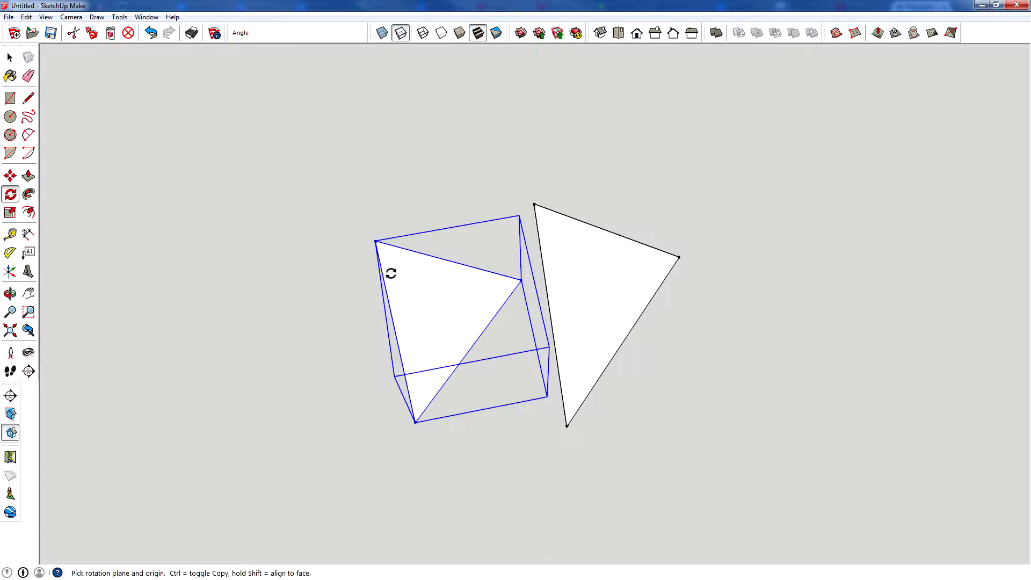
{"action": "left_click", "coordinate": [347, 312]}
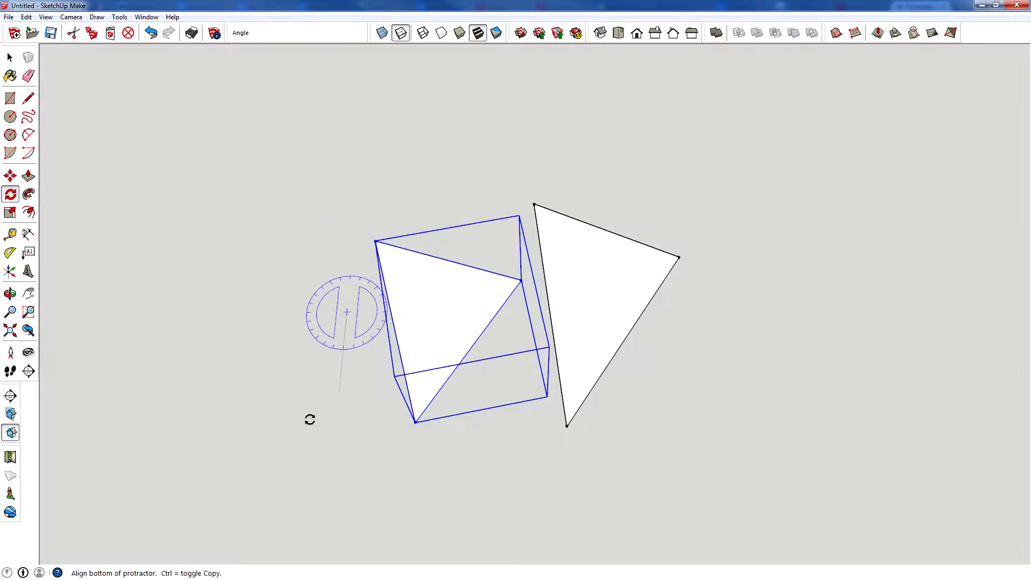
{"action": "left_click", "coordinate": [309, 418]}
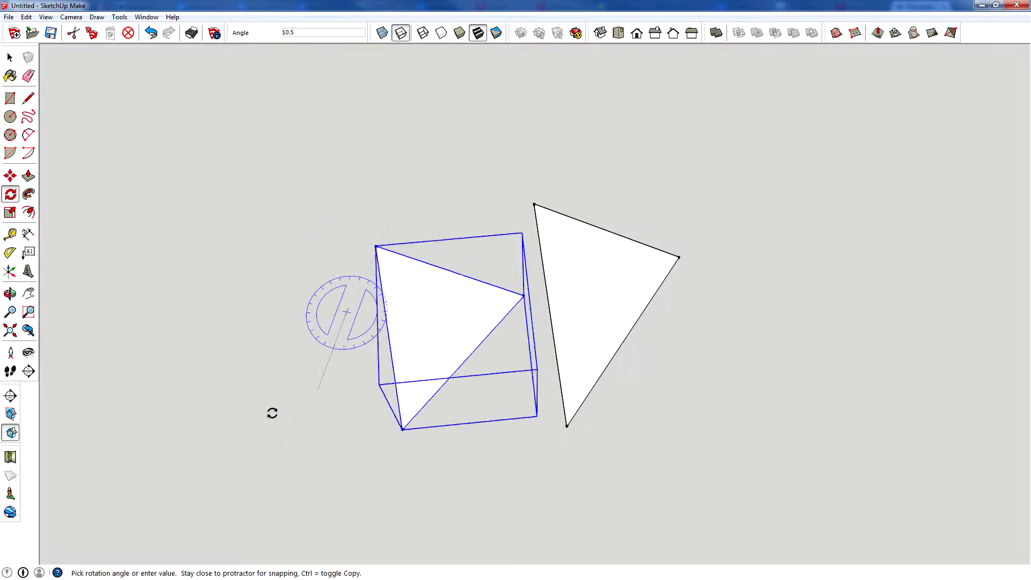
{"action": "left_click", "coordinate": [184, 322]}
{"action": "key", "text": "m"}
{"action": "left_click", "coordinate": [321, 305]}
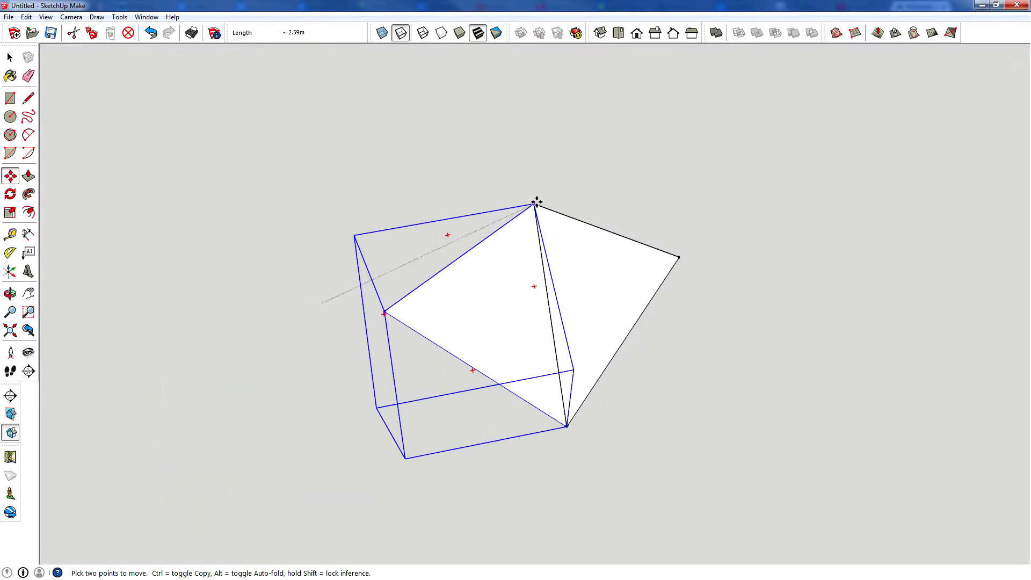
{"action": "left_click", "coordinate": [534, 204]}
Combine the two adjoining triangles into one component
{"action": "key", "text": "space"}
{"action": "left_click", "coordinate": [568, 263], "text": "shift"}
{"action": "right_click", "coordinate": [568, 263]}
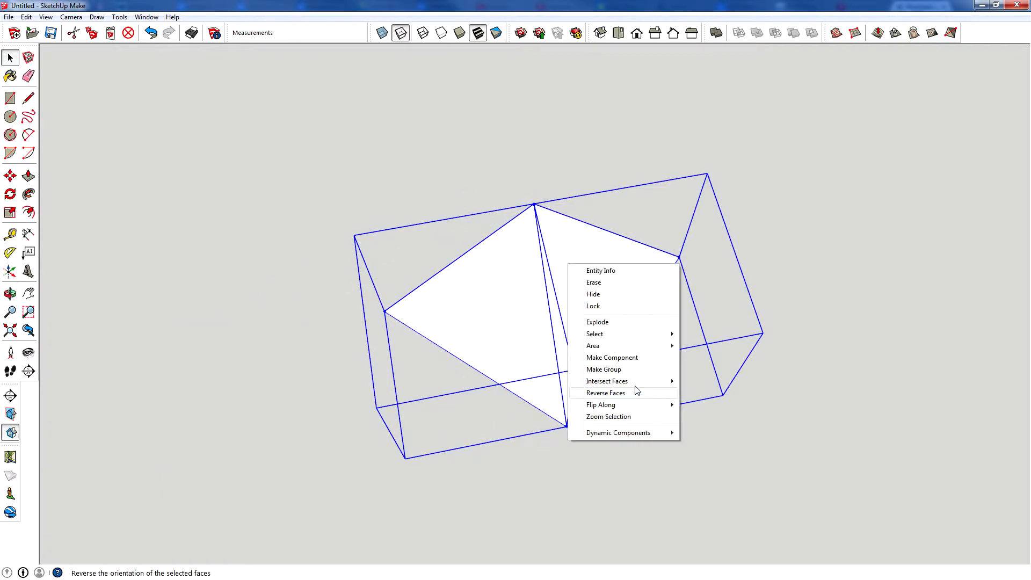
{"action": "left_click", "coordinate": [612, 356]}
{"action": "left_click", "coordinate": [537, 371]}
Paste a copy of the two-triangle component and flip it along the component's red axis
{"action": "key", "text": "ctrl+c"}
{"action": "key", "text": "ctrl+v"}
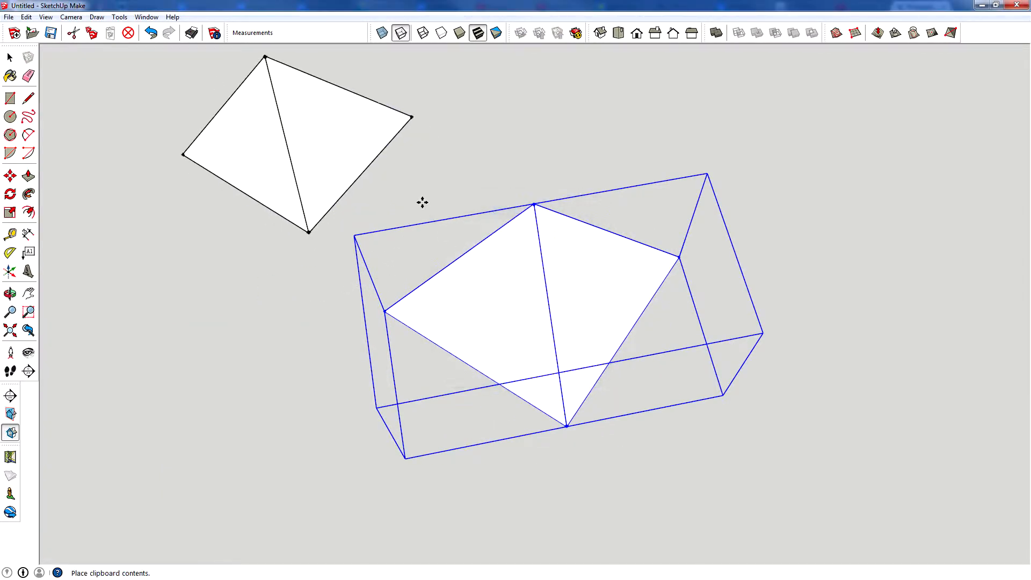
{"action": "left_click", "coordinate": [476, 236]}
{"action": "right_click", "coordinate": [349, 176]}
{"action": "mouse_move", "coordinate": [418, 388]}
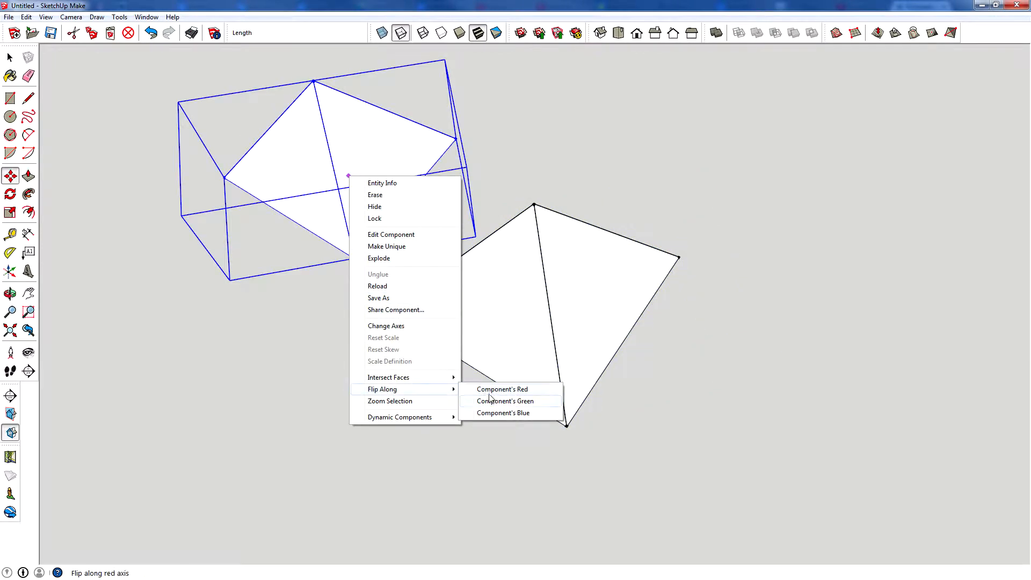
{"action": "left_click", "coordinate": [489, 400]}
Move the mirrored pair by its apex onto the original's apex to complete the four-sided pyramid
{"action": "middle_click_drag", "start_coordinate": [340, 246], "coordinate": [306, 452]}
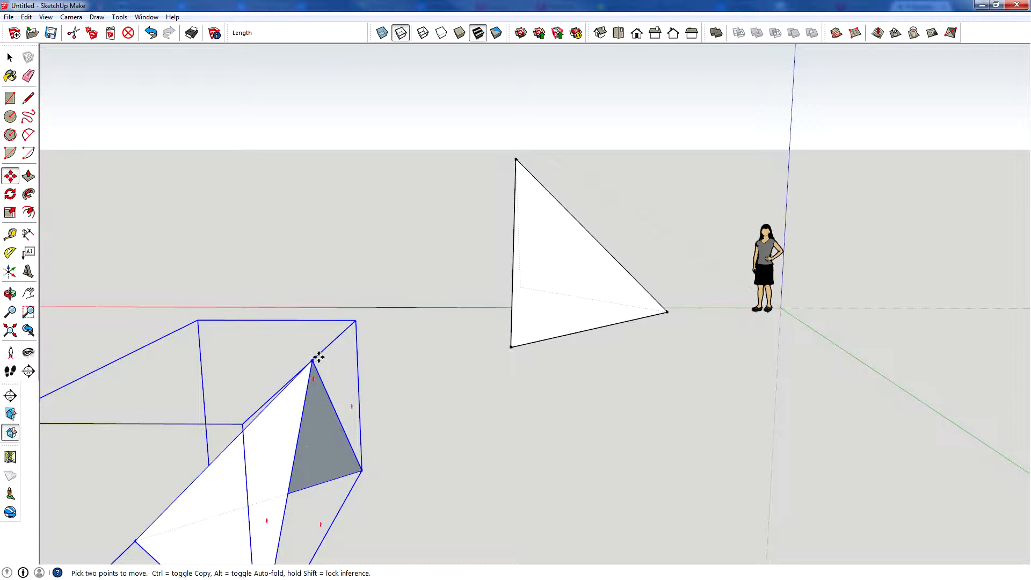
{"action": "left_click", "coordinate": [351, 313]}
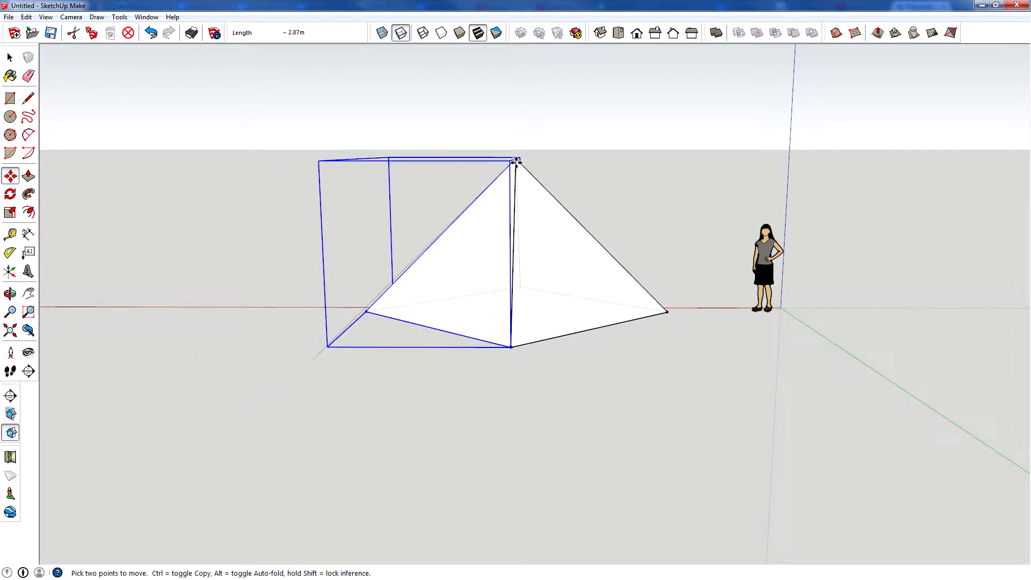
{"action": "left_click", "coordinate": [517, 160]}
{"action": "left_click", "coordinate": [9, 58]}
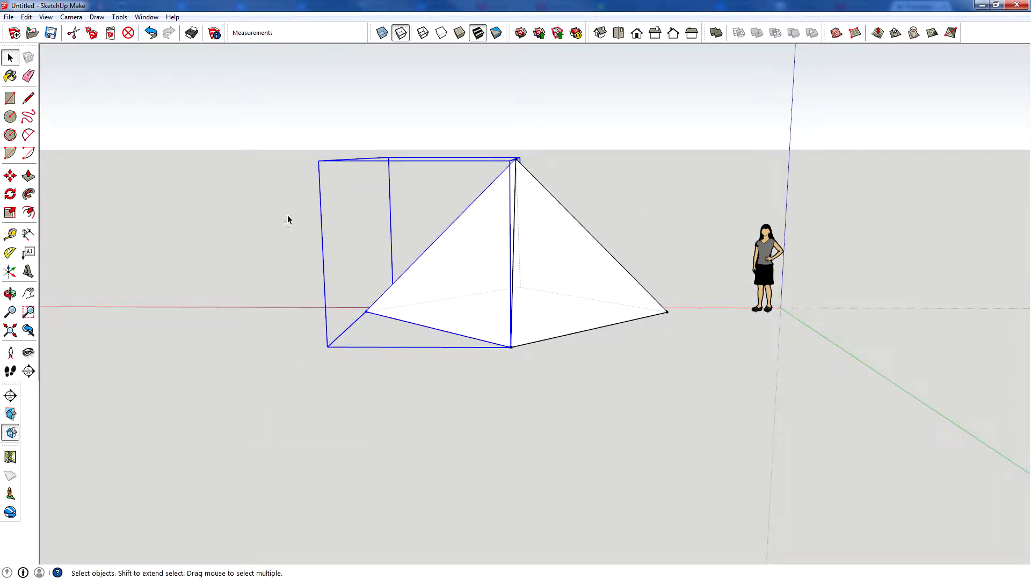
{"action": "key", "text": "m"}
Combine both halves of the pyramid into a single component
{"action": "key", "text": "space"}
{"action": "left_click", "coordinate": [552, 264], "text": "shift"}
{"action": "right_click", "coordinate": [553, 263]}
{"action": "left_click", "coordinate": [585, 354]}
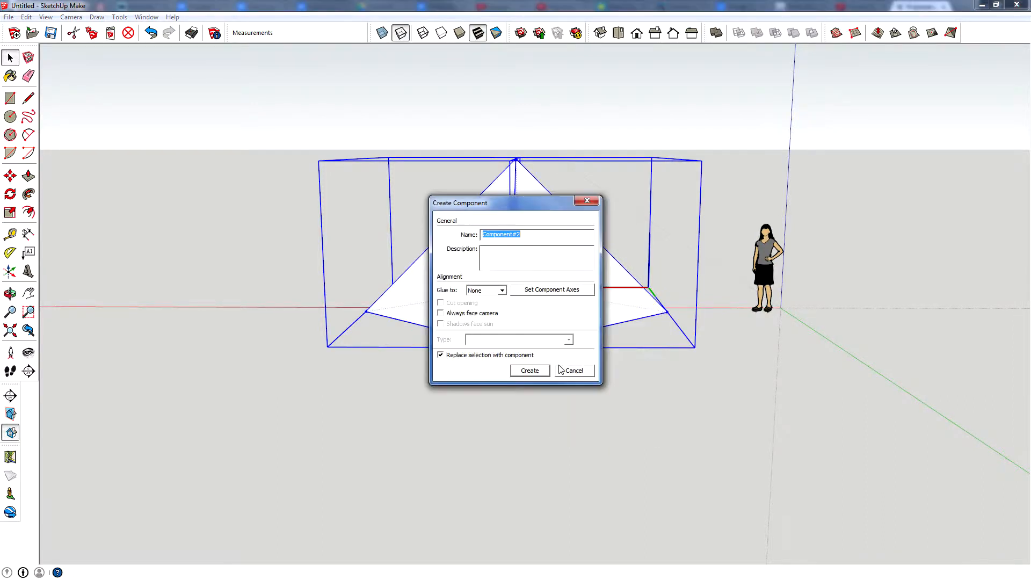
{"action": "left_click", "coordinate": [537, 368]}
Paste a pyramid copy flipped along the component's blue axis and join it base to base with the original
{"action": "key", "text": "ctrl+v"}
{"action": "left_click", "coordinate": [322, 326]}
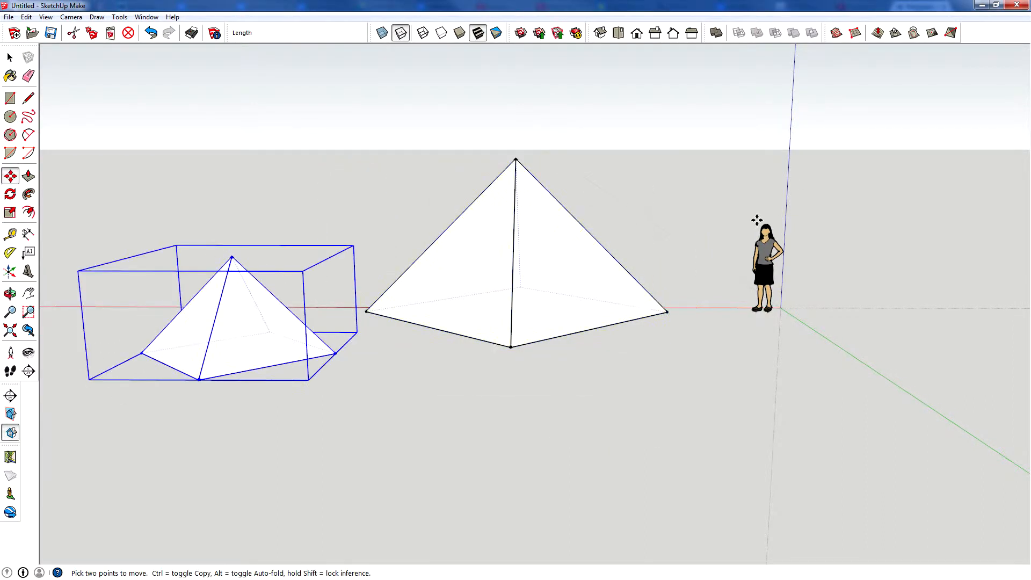
{"action": "right_click", "coordinate": [248, 350]}
{"action": "mouse_move", "coordinate": [297, 312]}
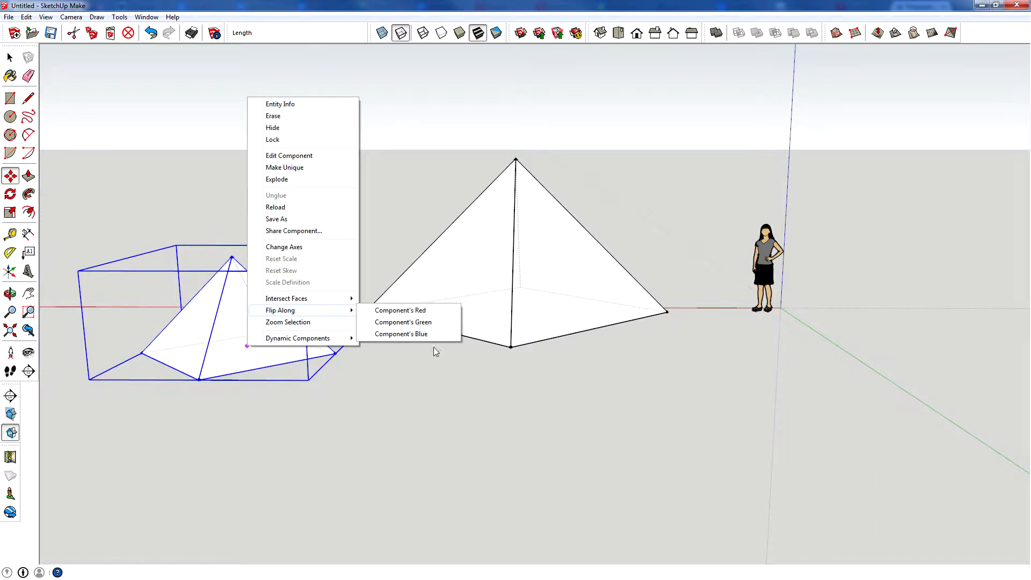
{"action": "left_click", "coordinate": [422, 334]}
{"action": "left_click", "coordinate": [188, 270]}
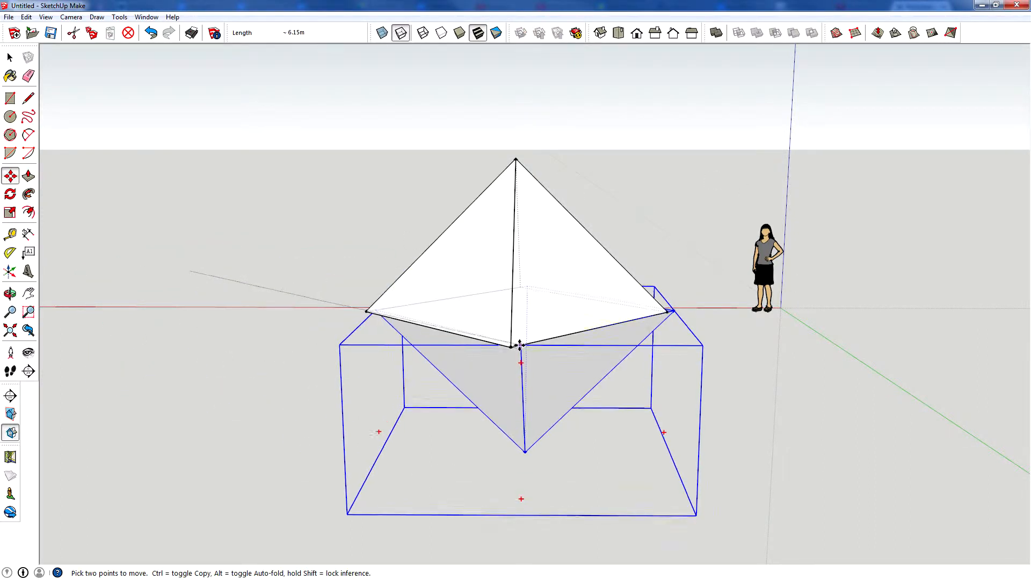
{"action": "left_click", "coordinate": [511, 346]}
Combine the upper and lower pyramids into one octahedron component
{"action": "left_click", "coordinate": [10, 58]}
{"action": "left_click_drag", "start_coordinate": [597, 293], "coordinate": [496, 372]}
{"action": "right_click", "coordinate": [468, 295]}
{"action": "left_click", "coordinate": [507, 391]}
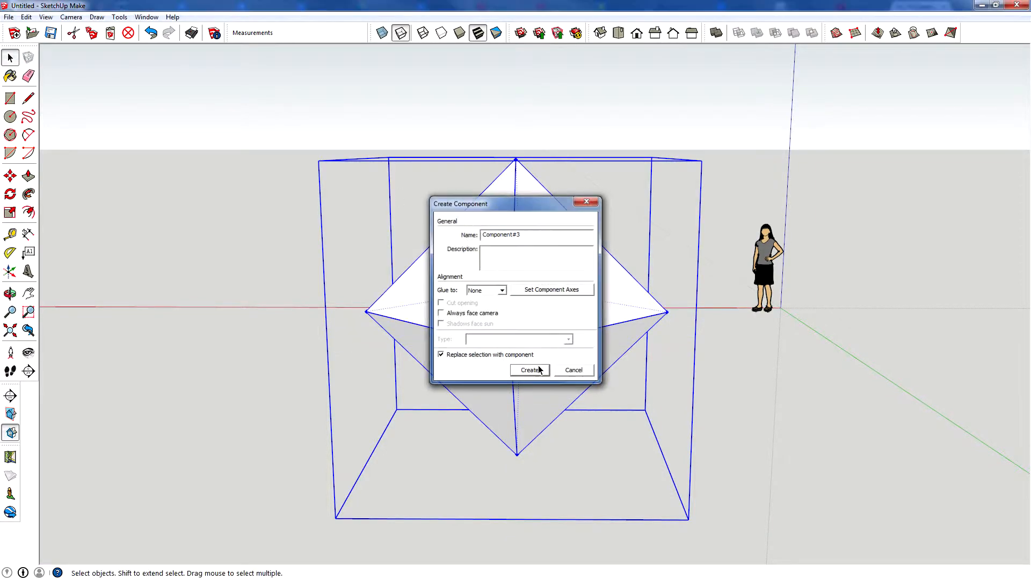
{"action": "left_click", "coordinate": [529, 365]}
Open the nested component of the right front face for editing and offset the triangle's outline inward
{"action": "double_click", "coordinate": [569, 276]}
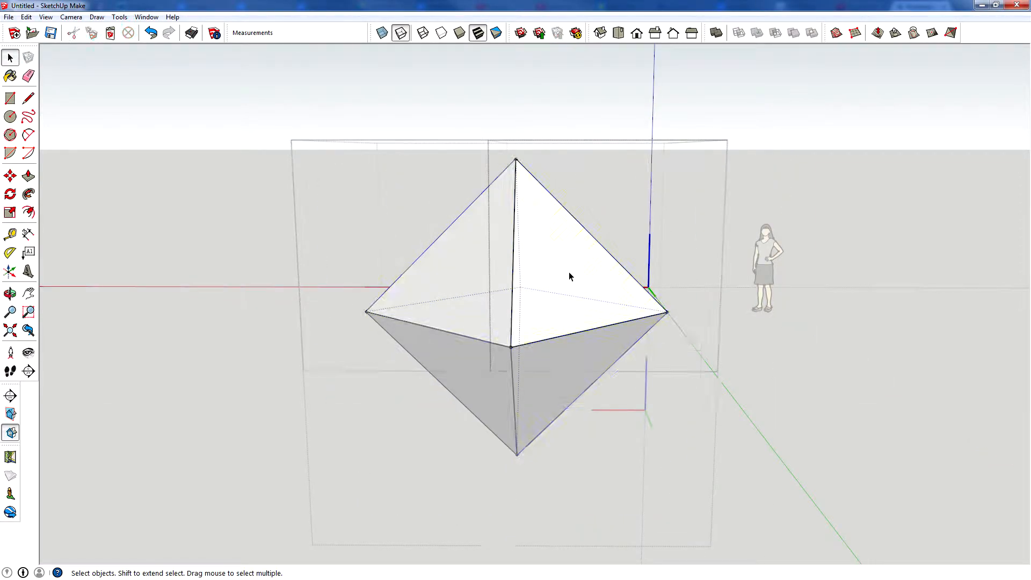
{"action": "double_click", "coordinate": [569, 275]}
{"action": "triple_click", "coordinate": [571, 274]}
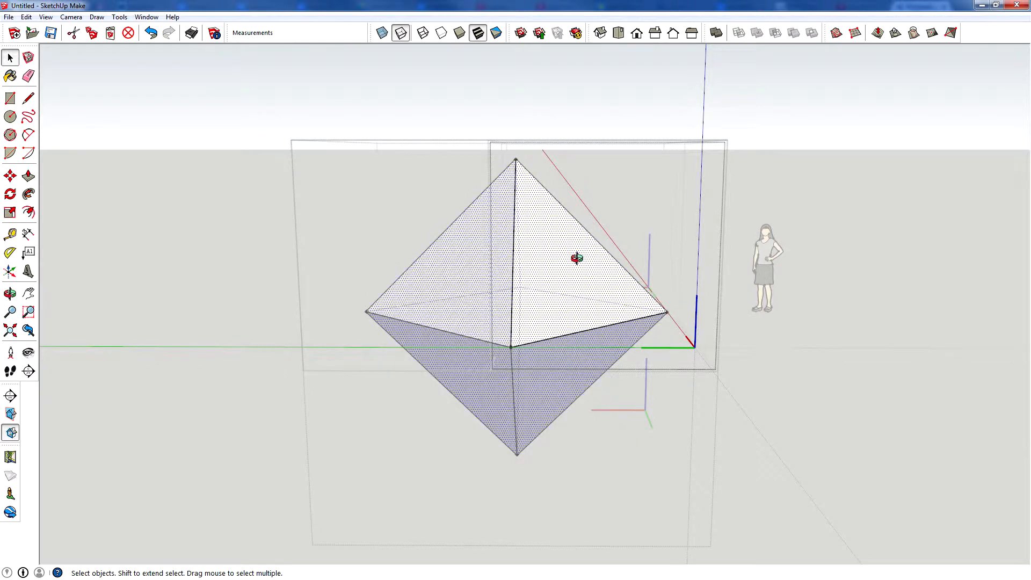
{"action": "mouse_move", "coordinate": [575, 257]}
{"action": "middle_mouse_down"}
{"action": "mouse_move", "coordinate": [391, 350]}
{"action": "mouse_move", "coordinate": [490, 296]}
{"action": "middle_mouse_up"}
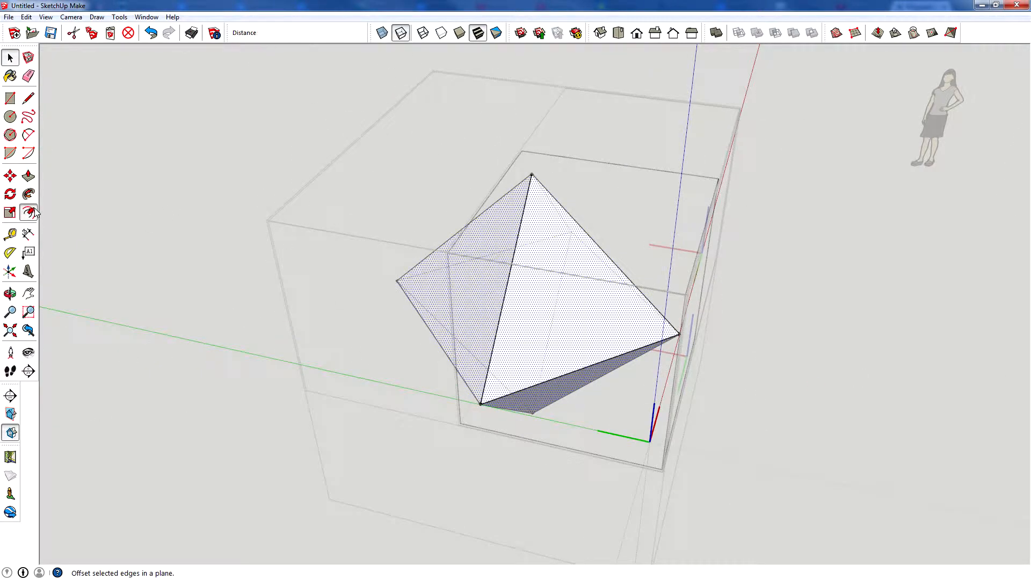
{"action": "left_click", "coordinate": [488, 400]}
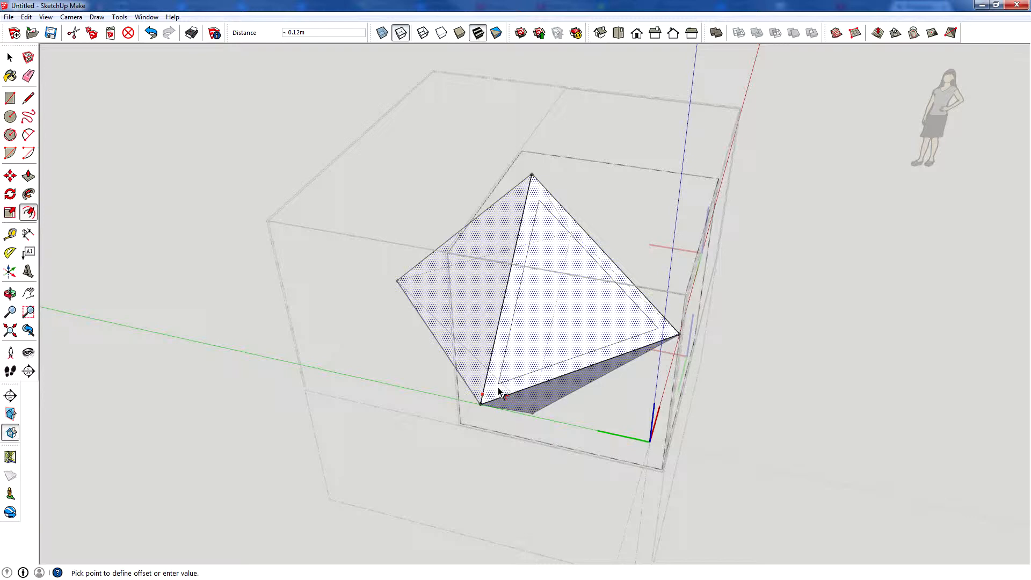
{"action": "key", "text": "Return"}
Delete the inner triangle of the offset face, leaving a triangular frame
{"action": "left_click", "coordinate": [9, 58]}
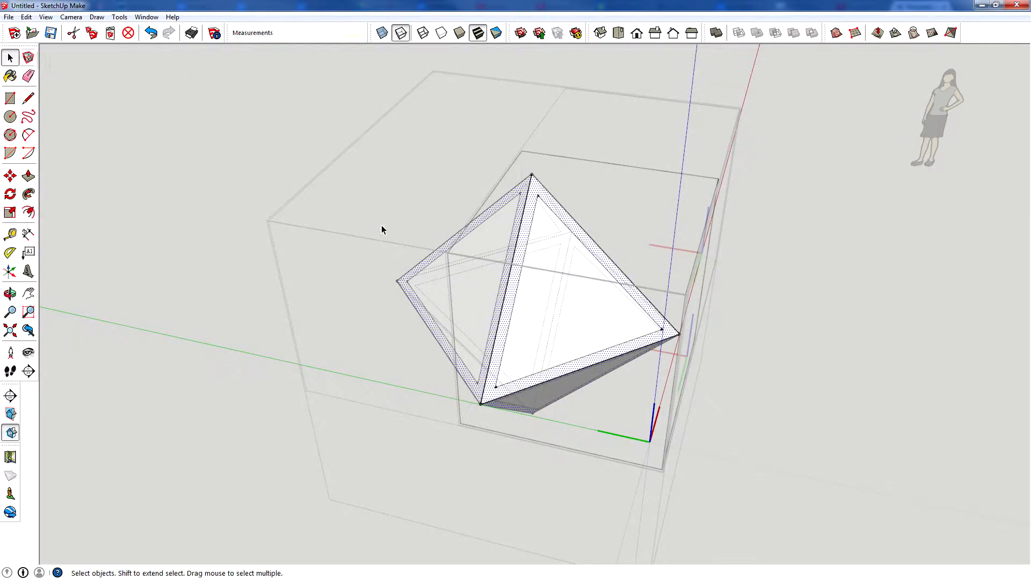
{"action": "left_click", "coordinate": [589, 289]}
{"action": "scroll", "coordinate": [642, 318], "scroll_direction": "up", "scroll_amount": 3}
{"action": "key", "text": "Delete"}
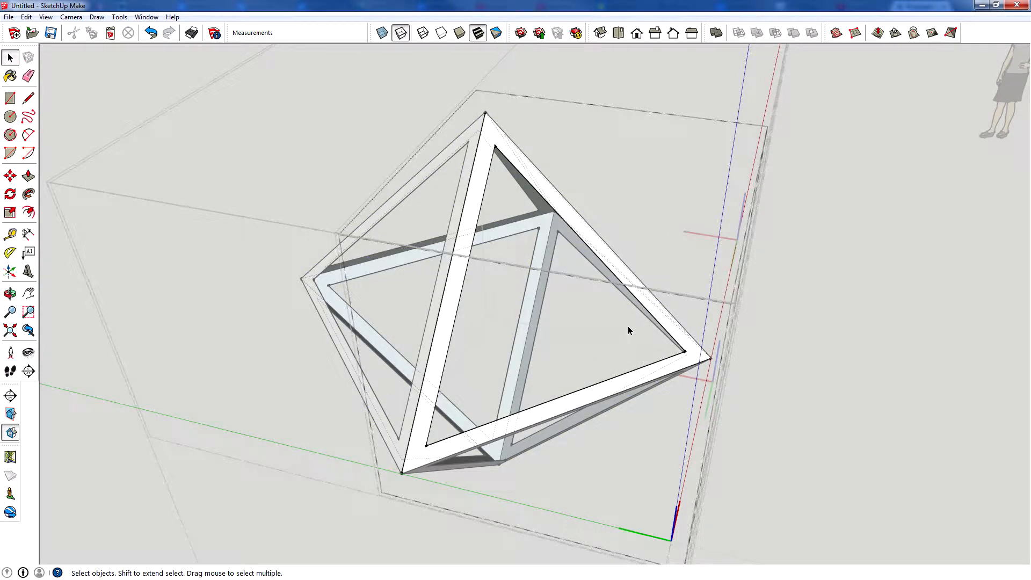
Try to extrude the triangular frame outward by 1 m with Push/Pull
{"action": "key", "text": "p"}
{"action": "left_click", "coordinate": [630, 292]}
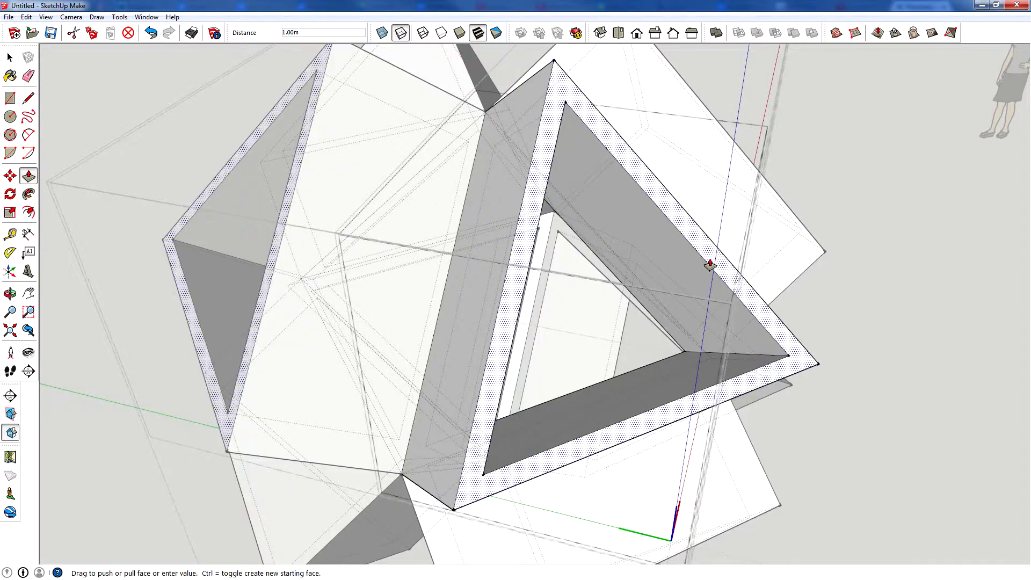
{"action": "left_click", "coordinate": [709, 265]}
{"action": "middle_click_drag", "start_coordinate": [703, 263], "coordinate": [580, 97]}
{"action": "scroll", "coordinate": [451, 327], "scroll_direction": "down", "scroll_amount": 6}
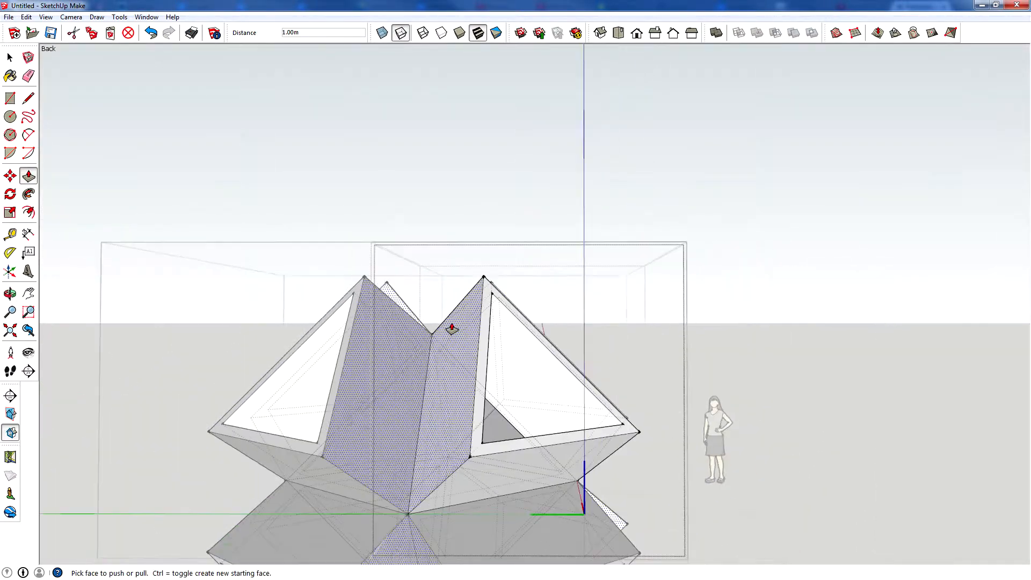
{"action": "middle_click_drag", "start_coordinate": [451, 327], "coordinate": [607, 485]}
{"action": "scroll", "coordinate": [297, 474], "scroll_direction": "up", "scroll_amount": 7}
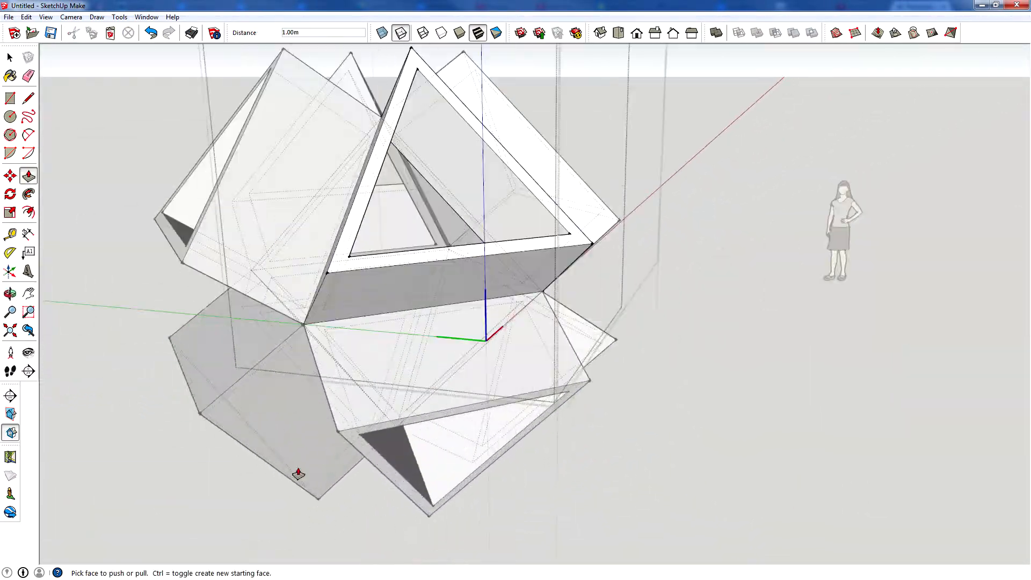
Try pushing the frame face by -1 m, and undo both Push/Pull operations
{"action": "left_click", "coordinate": [339, 234]}
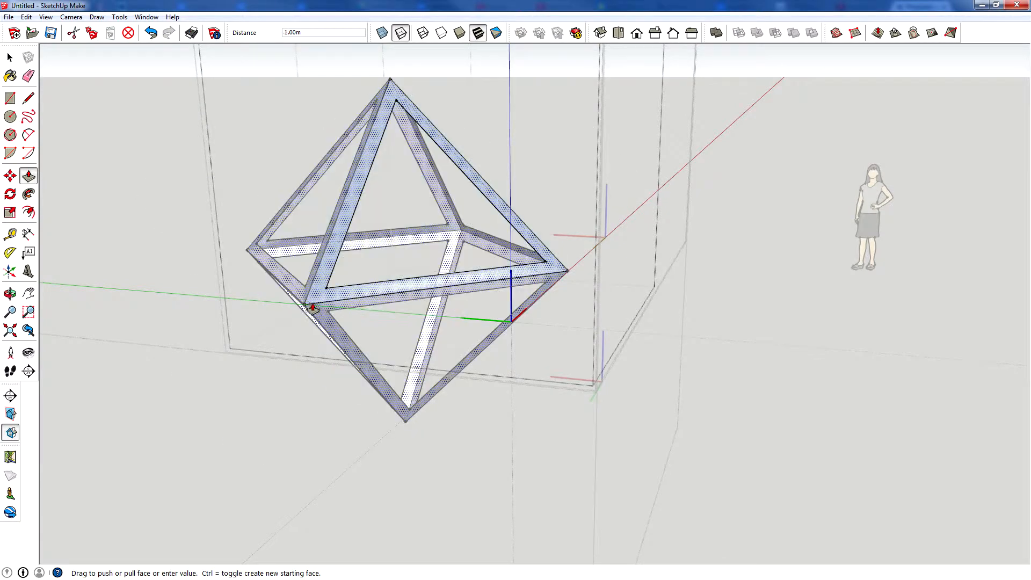
{"action": "left_click", "coordinate": [310, 308]}
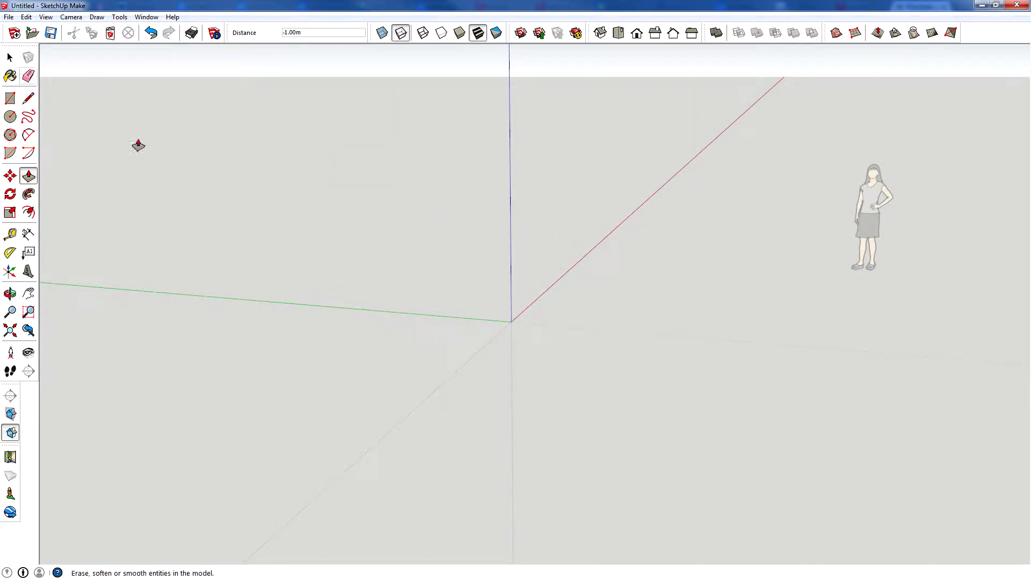
{"action": "left_click", "coordinate": [10, 58]}
{"action": "key", "text": "ctrl+z"}
{"action": "key", "text": "ctrl+z"}
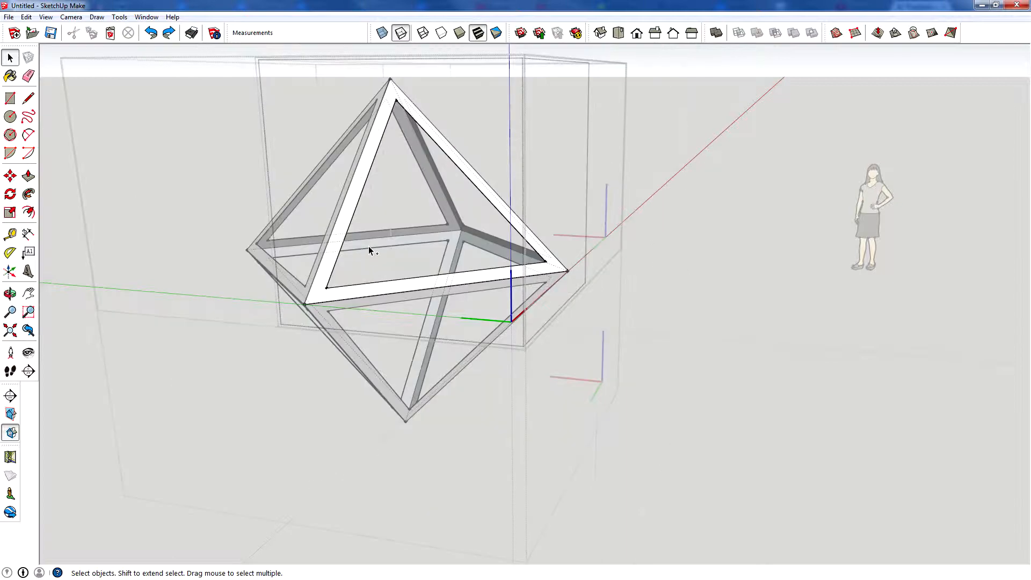
Copy the whole triangular frame and paste the duplicate inside the component, clear of the octahedron
{"action": "scroll", "coordinate": [302, 280], "scroll_direction": "up", "scroll_amount": 5}
{"action": "triple_click", "coordinate": [361, 324]}
{"action": "middle_click_drag", "start_coordinate": [363, 326], "coordinate": [349, 362]}
{"action": "scroll", "coordinate": [382, 309], "scroll_direction": "down", "scroll_amount": 8}
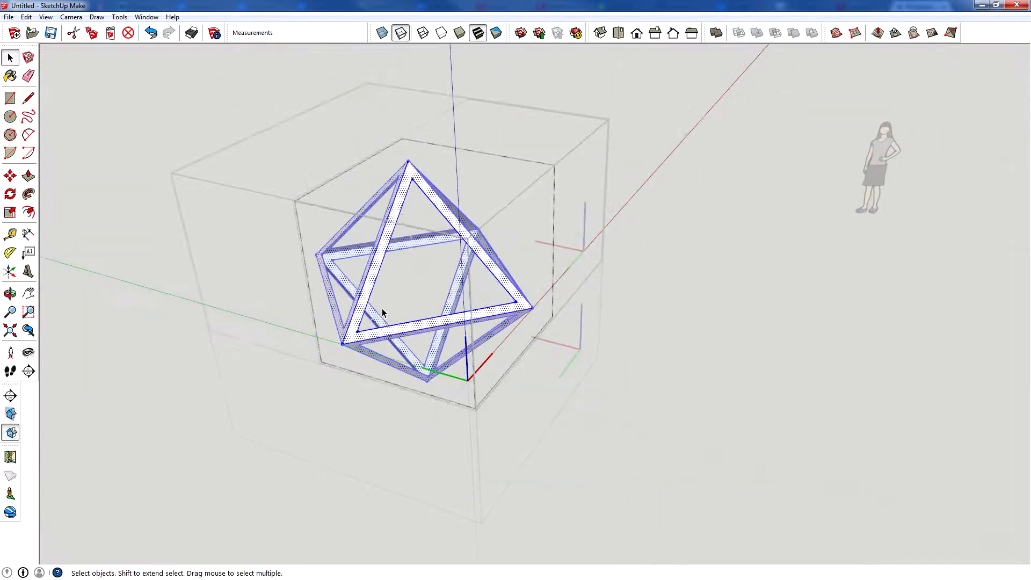
{"action": "key", "text": "ctrl+c"}
{"action": "key", "text": "ctrl+v"}
{"action": "left_click", "coordinate": [587, 478]}
Scale the copied frame uniformly by a factor of 0.9
{"action": "key", "text": "s"}
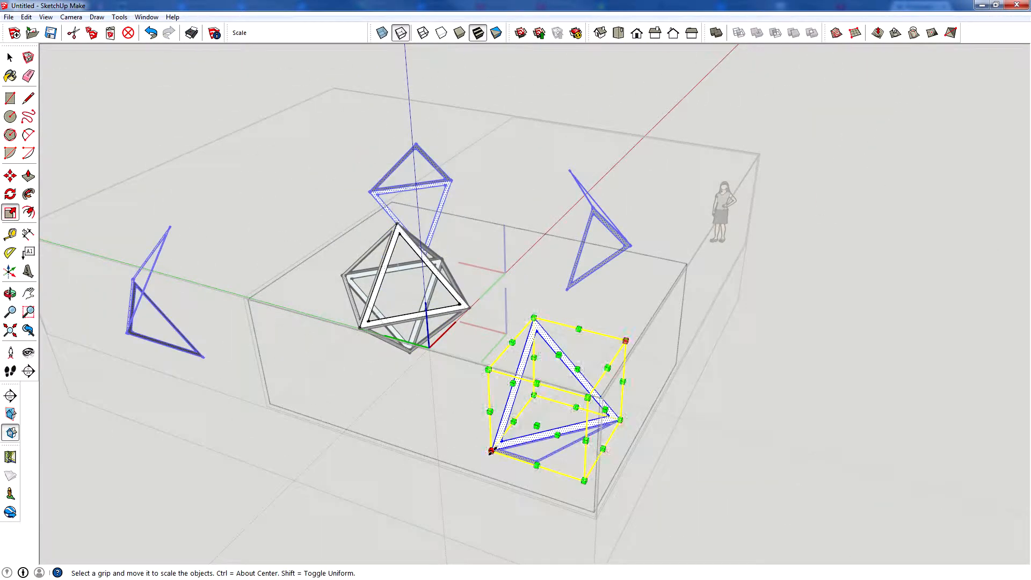
{"action": "left_click", "coordinate": [587, 397]}
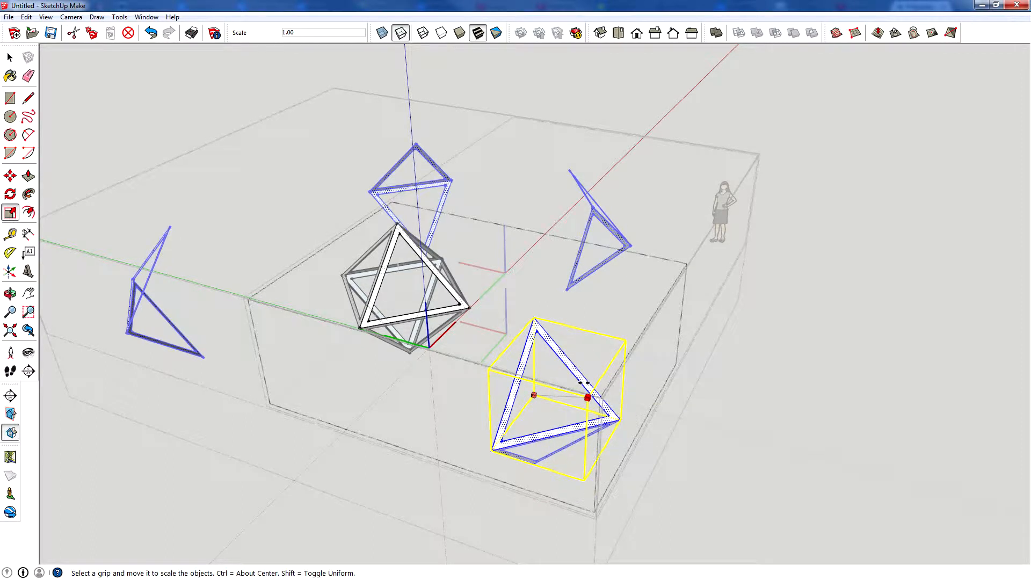
{"action": "type", "text": ".9"}
{"action": "key", "text": "Return"}
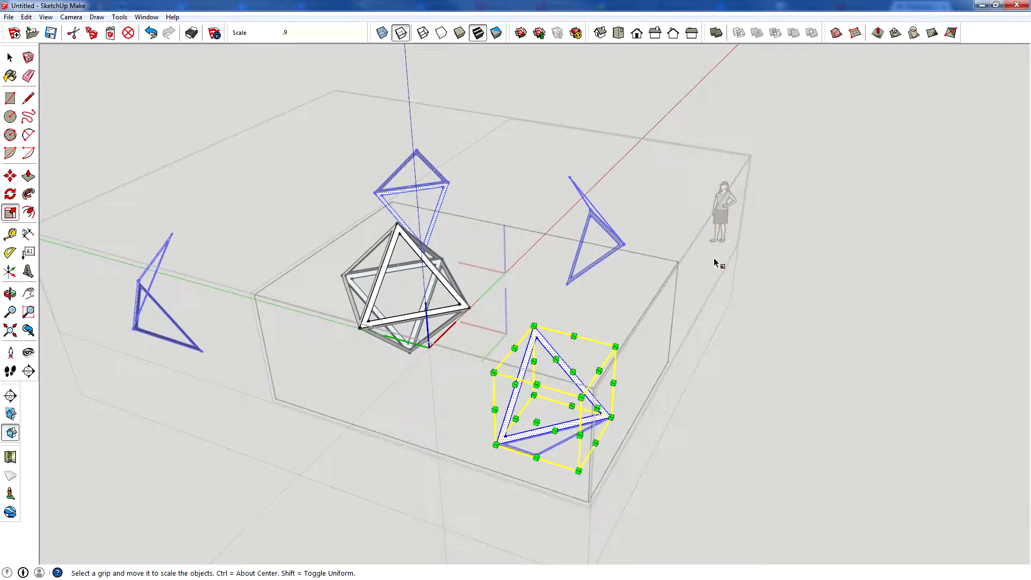
Draw a diagonal line across the octahedron's middle square to mark its centre point
{"action": "key", "text": "l"}
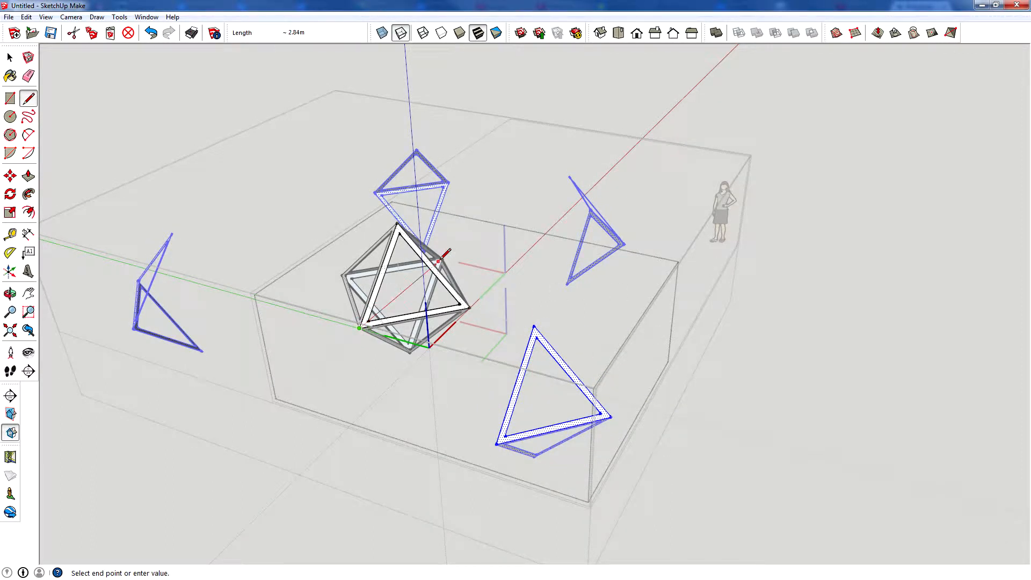
{"action": "left_click", "coordinate": [442, 258]}
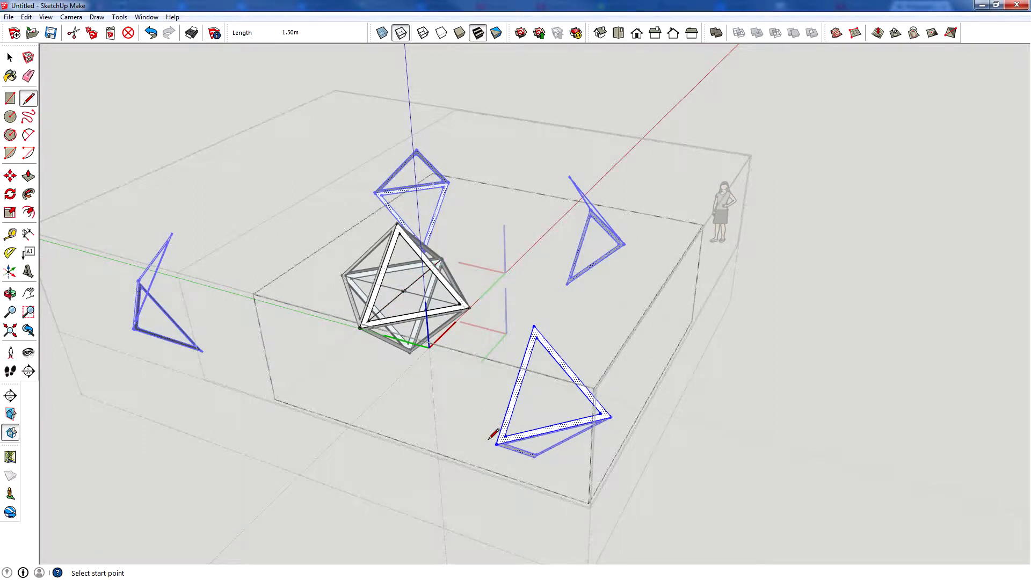
Draw a 1.35 m by 1.35 m horizontal square on the copied frame's base corners and erase its outer corner, leaving a helper triangle
{"action": "left_click", "coordinate": [612, 416]}
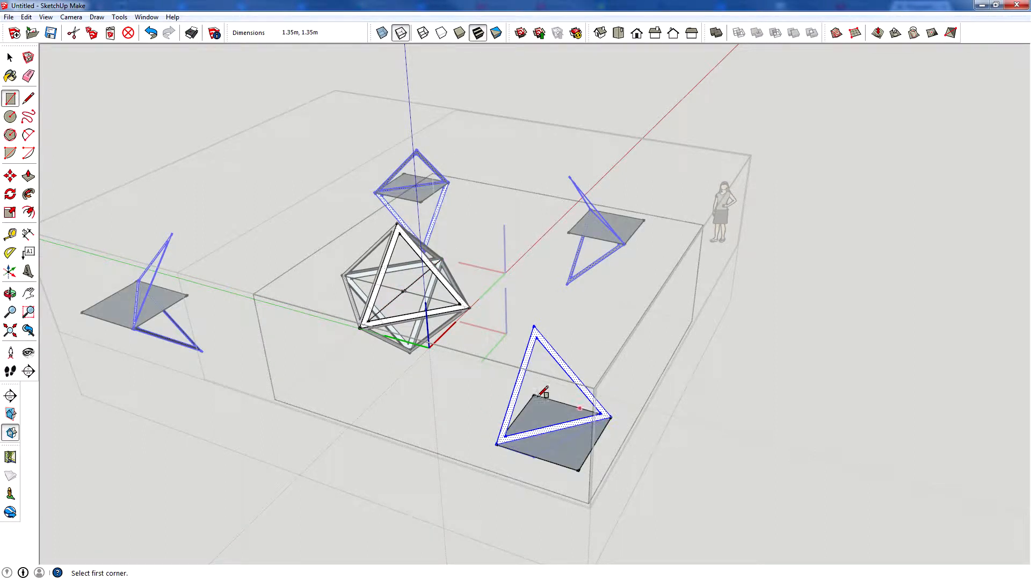
{"action": "key", "text": "e"}
{"action": "left_click", "coordinate": [582, 466]}
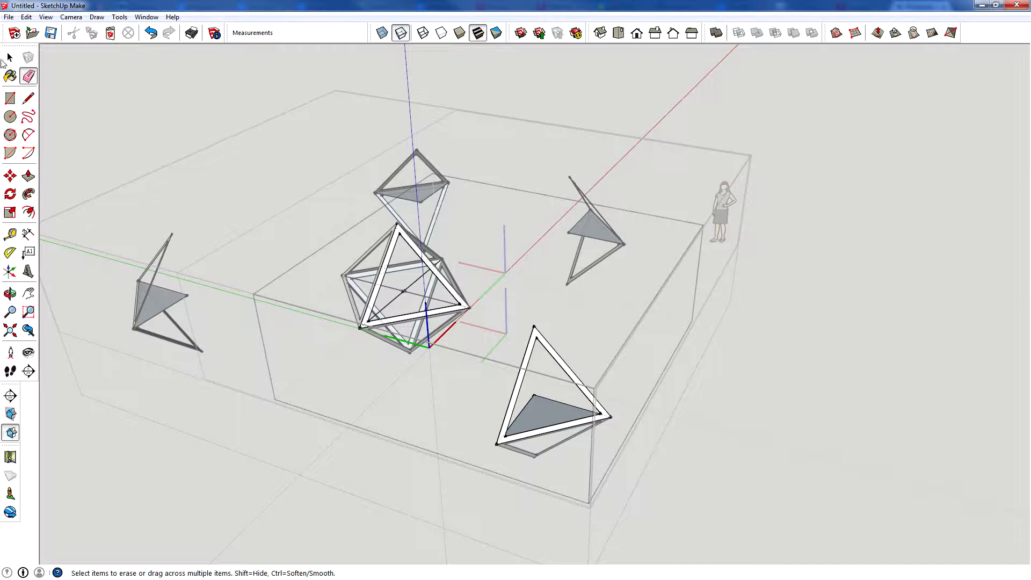
Select the scaled frame with its helper triangle inside the component and move it by the triangle's inner corner to the octahedron's centre
{"action": "left_click", "coordinate": [7, 59]}
{"action": "triple_click", "coordinate": [541, 433]}
{"action": "key", "text": "Escape"}
{"action": "left_click", "coordinate": [539, 424]}
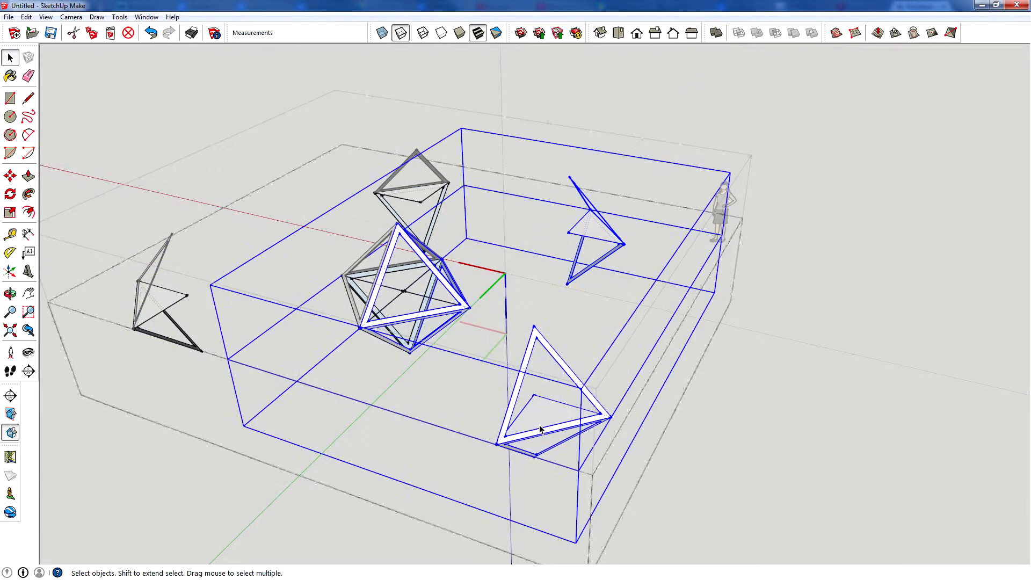
{"action": "double_click", "coordinate": [437, 310]}
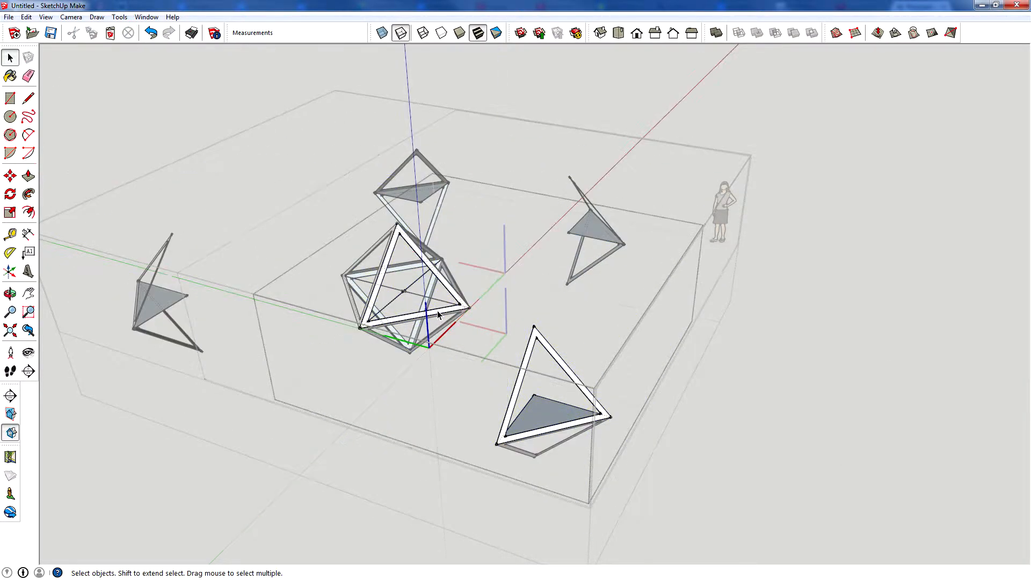
{"action": "triple_click", "coordinate": [437, 310]}
{"action": "left_click", "coordinate": [431, 374]}
{"action": "key", "text": "ctrl+a"}
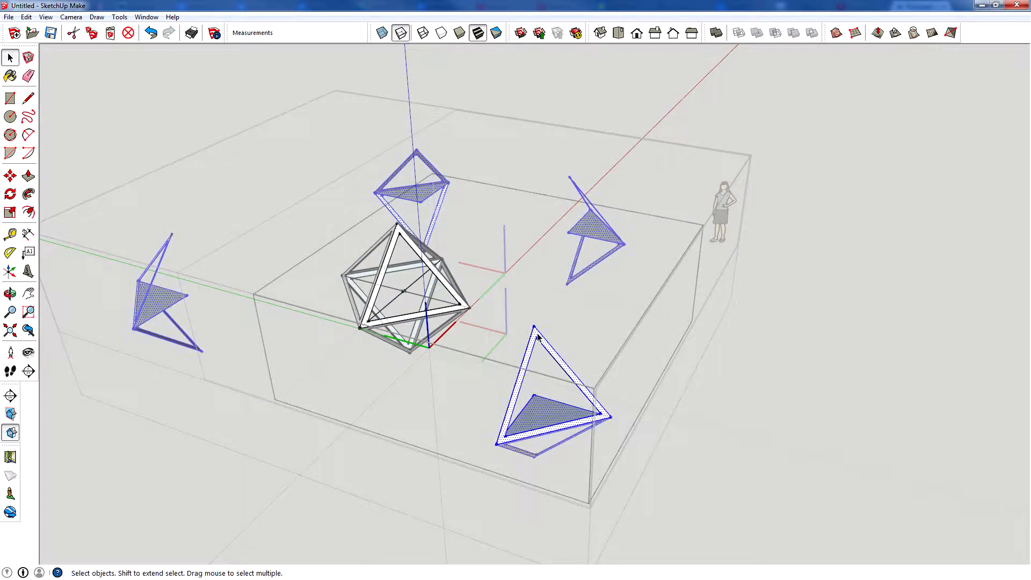
{"action": "key", "text": "m"}
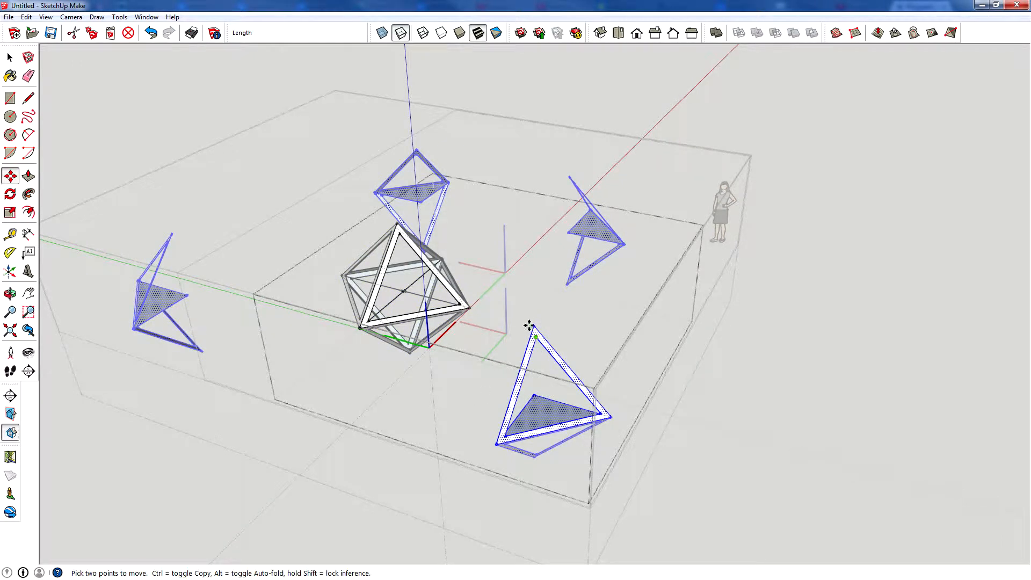
{"action": "left_click", "coordinate": [535, 395]}
{"action": "left_click", "coordinate": [404, 290]}
Delete the helper triangle and the centre diagonals, leaving only the outer and inner triangular frames
{"action": "scroll", "coordinate": [399, 296], "scroll_direction": "up", "scroll_amount": 3}
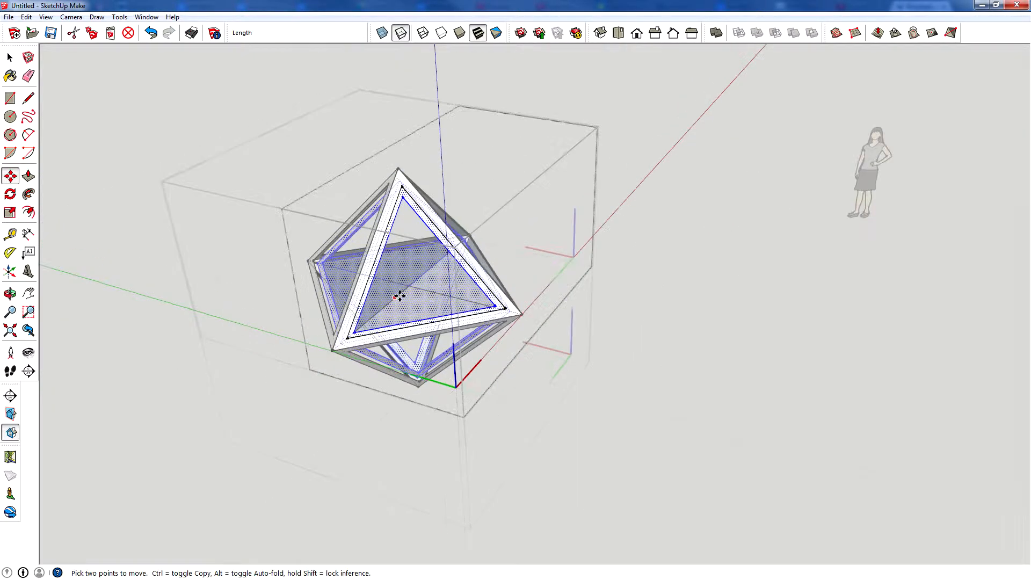
{"action": "key", "text": "e"}
{"action": "scroll", "coordinate": [397, 287], "scroll_direction": "up", "scroll_amount": 2}
{"action": "key", "text": "Delete"}
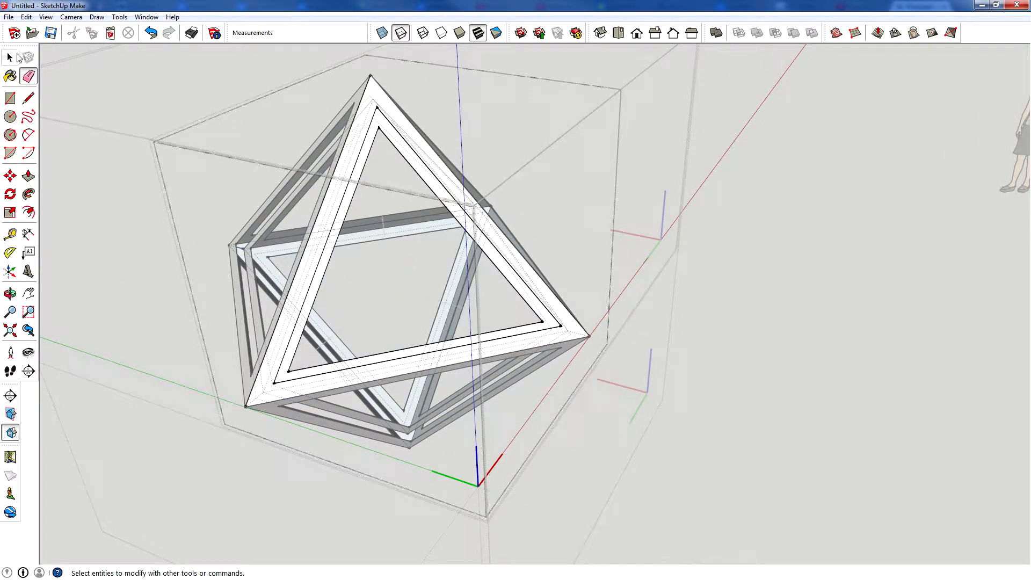
{"action": "scroll", "coordinate": [308, 341], "scroll_direction": "up", "scroll_amount": 2}
Draw a line of about 0.13 m joining the inner and outer frames at the triangular opening's lower-left corner
{"action": "key", "text": "l"}
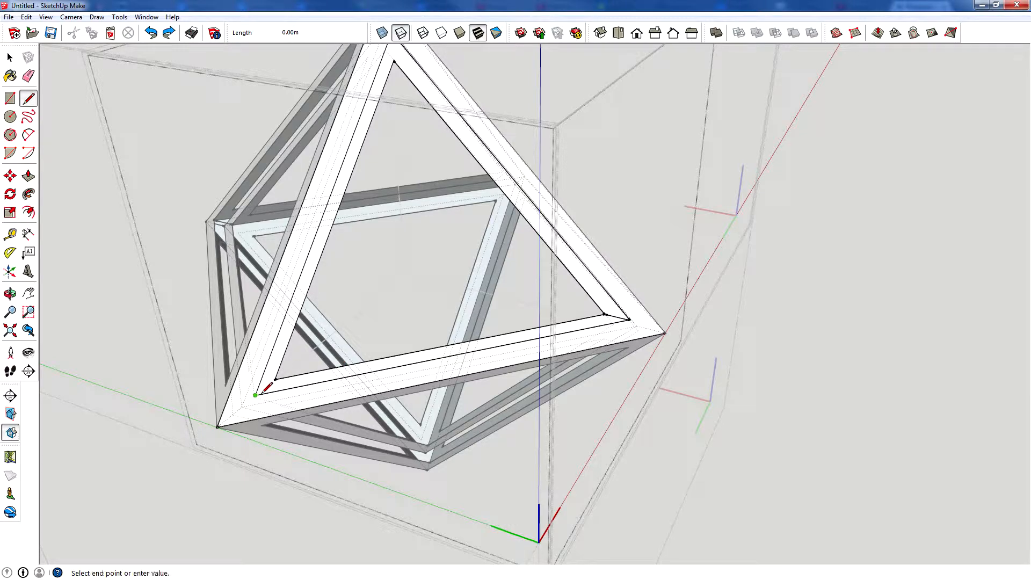
{"action": "left_click", "coordinate": [275, 378]}
{"action": "scroll", "coordinate": [278, 375], "scroll_direction": "up", "scroll_amount": 5}
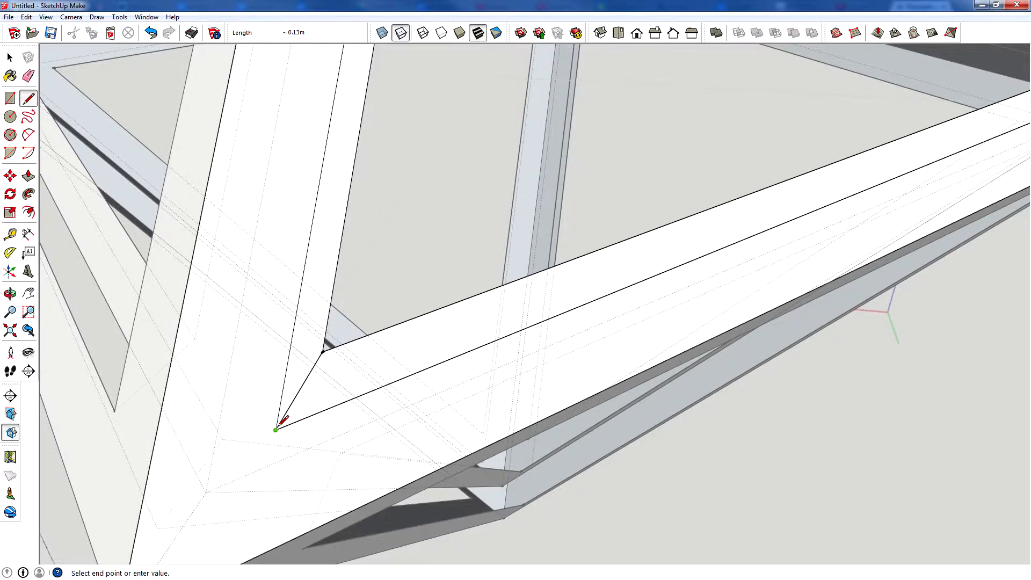
{"action": "left_click", "coordinate": [275, 430]}
{"action": "scroll", "coordinate": [236, 424], "scroll_direction": "down", "scroll_amount": 3}
{"action": "key", "text": "Escape"}
Draw a line of about 0.13 m joining the two frames at the triangular opening's lower-right corner
{"action": "scroll", "coordinate": [830, 186], "scroll_direction": "up", "scroll_amount": 4}
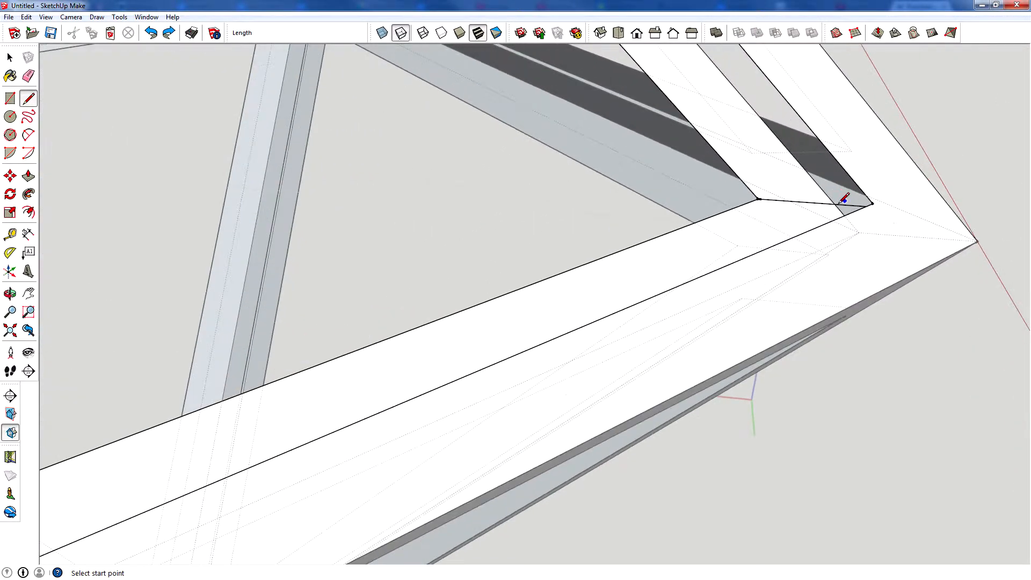
{"action": "key", "text": "e"}
{"action": "key", "text": "l"}
{"action": "left_click", "coordinate": [859, 200]}
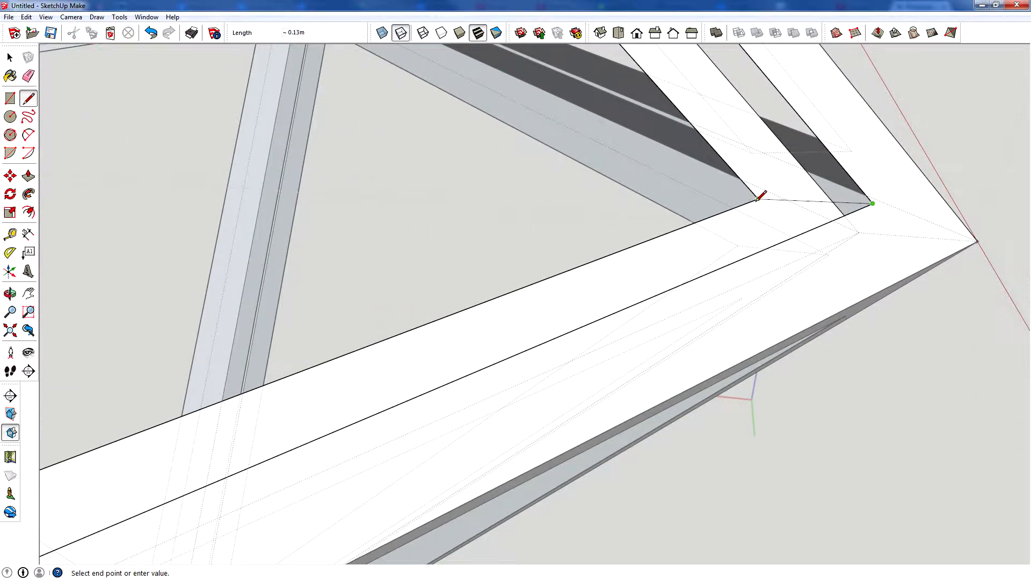
{"action": "left_click", "coordinate": [758, 199]}
Draw a line of about 0.13 m joining the two frames at the opening's top corner, closing the inner side faces
{"action": "scroll", "coordinate": [679, 370], "scroll_direction": "down", "scroll_amount": 5}
{"action": "middle_click_drag", "start_coordinate": [590, 378], "coordinate": [514, 188]}
{"action": "scroll", "coordinate": [513, 372], "scroll_direction": "down", "scroll_amount": 3}
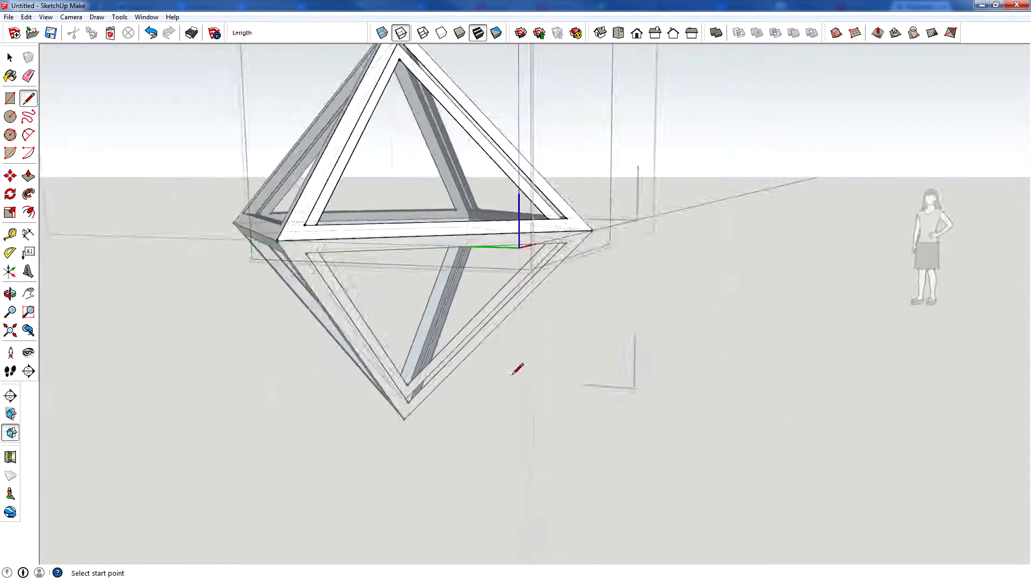
{"action": "scroll", "coordinate": [515, 371], "scroll_direction": "down", "scroll_amount": 3}
{"action": "scroll", "coordinate": [465, 296], "scroll_direction": "up", "scroll_amount": 5}
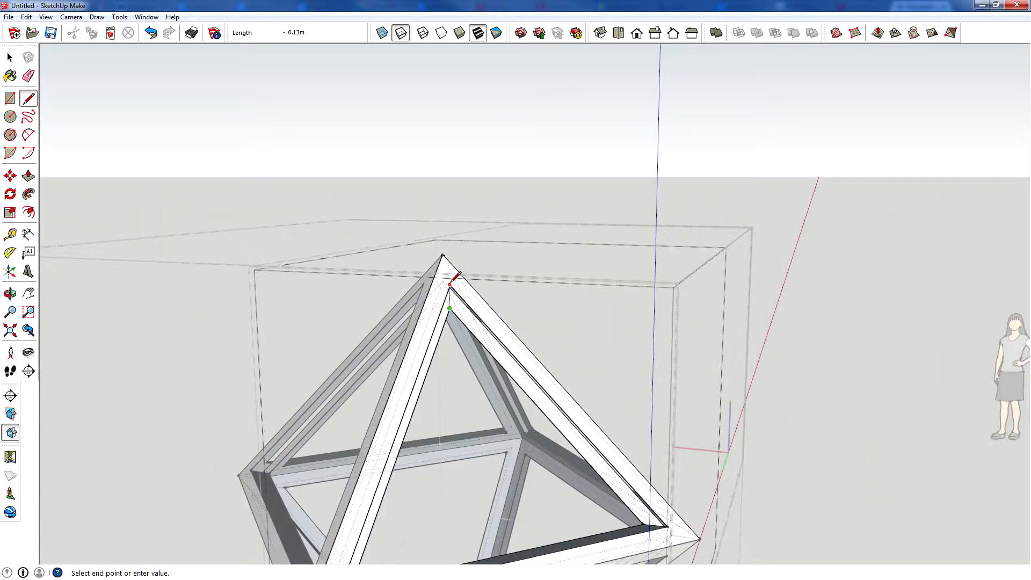
{"action": "scroll", "coordinate": [455, 285], "scroll_direction": "up", "scroll_amount": 4}
{"action": "left_click", "coordinate": [446, 284]}
{"action": "scroll", "coordinate": [431, 233], "scroll_direction": "down", "scroll_amount": 7}
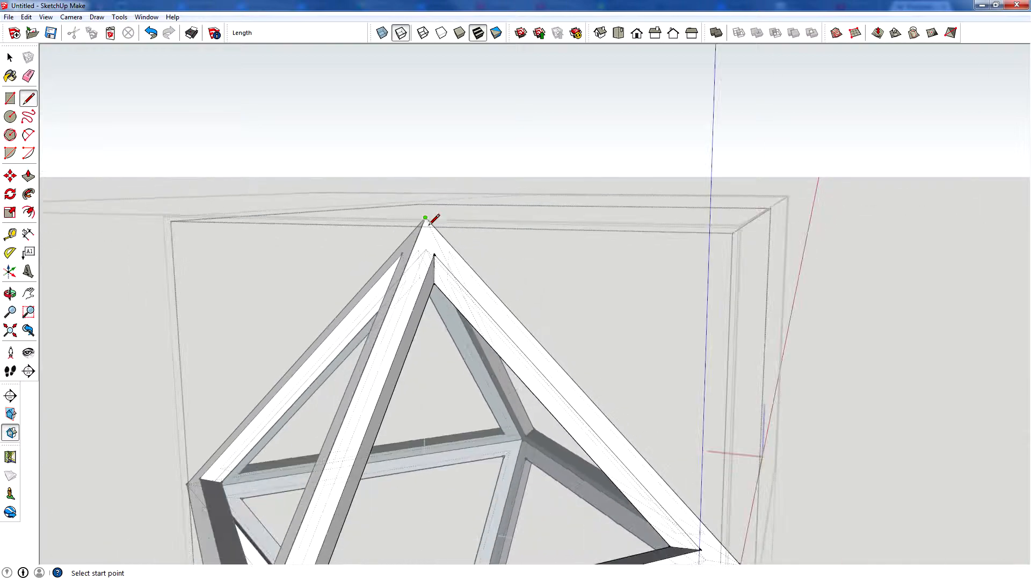
Turn off the back edges display and examine the inside of the corner where the frame members meet
{"action": "key", "text": "k"}
{"action": "scroll", "coordinate": [449, 428], "scroll_direction": "up", "scroll_amount": 5}
{"action": "middle_click_drag", "start_coordinate": [521, 289], "coordinate": [588, 321]}
{"action": "middle_click_drag", "start_coordinate": [688, 334], "coordinate": [752, 333]}
{"action": "middle_click_drag", "start_coordinate": [338, 369], "coordinate": [596, 416]}
{"action": "scroll", "coordinate": [694, 271], "scroll_direction": "up", "scroll_amount": 6}
{"action": "middle_click_drag", "start_coordinate": [696, 276], "coordinate": [913, 311]}
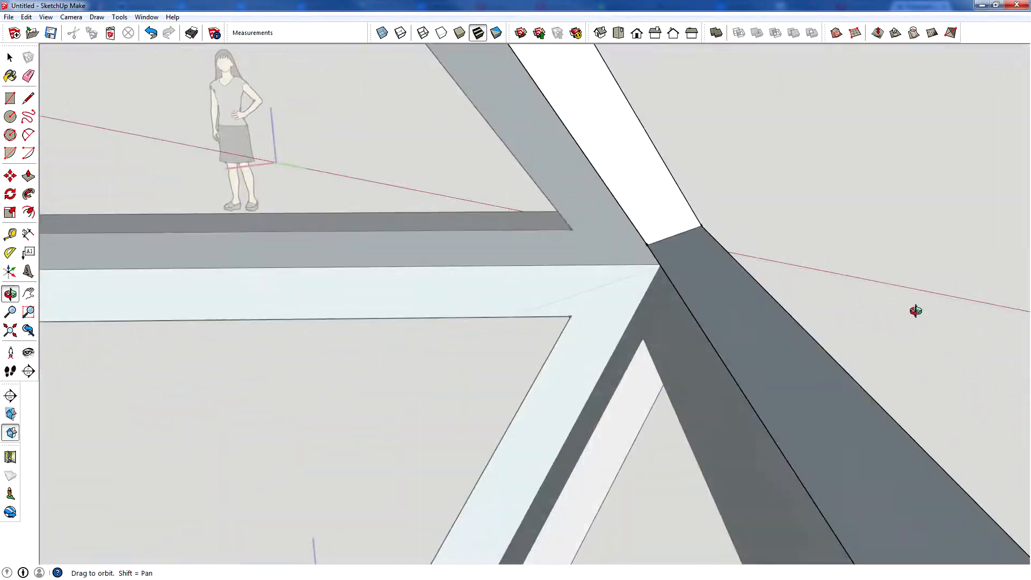
{"action": "middle_click_drag", "start_coordinate": [606, 273], "coordinate": [510, 163]}
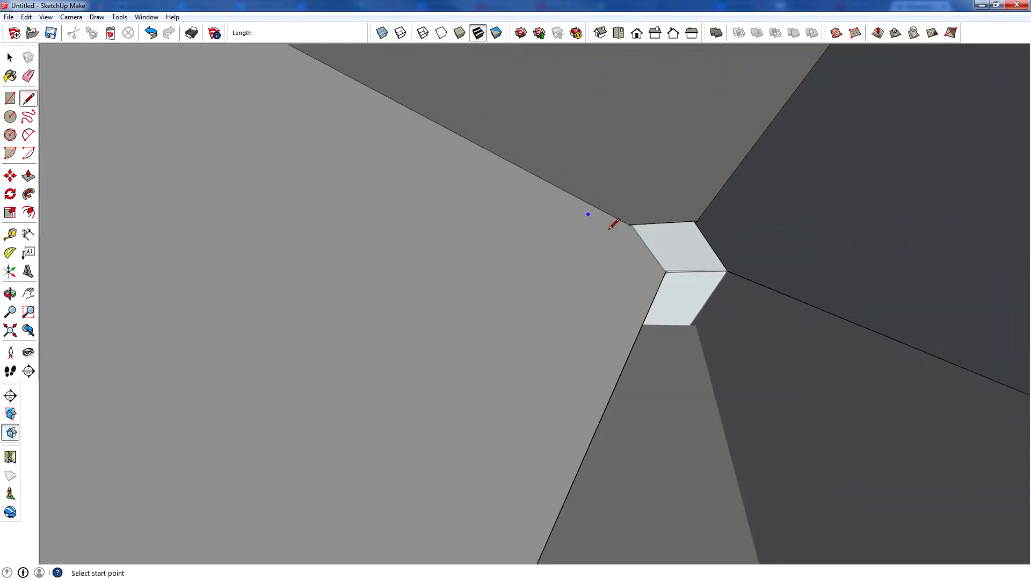
{"action": "scroll", "coordinate": [719, 256], "scroll_direction": "up", "scroll_amount": 3}
{"action": "scroll", "coordinate": [720, 256], "scroll_direction": "up", "scroll_amount": 4}
Check the frame's inner and outer corners for stray edges with the Eraser, and view the whole octahedron
{"action": "key", "text": "e"}
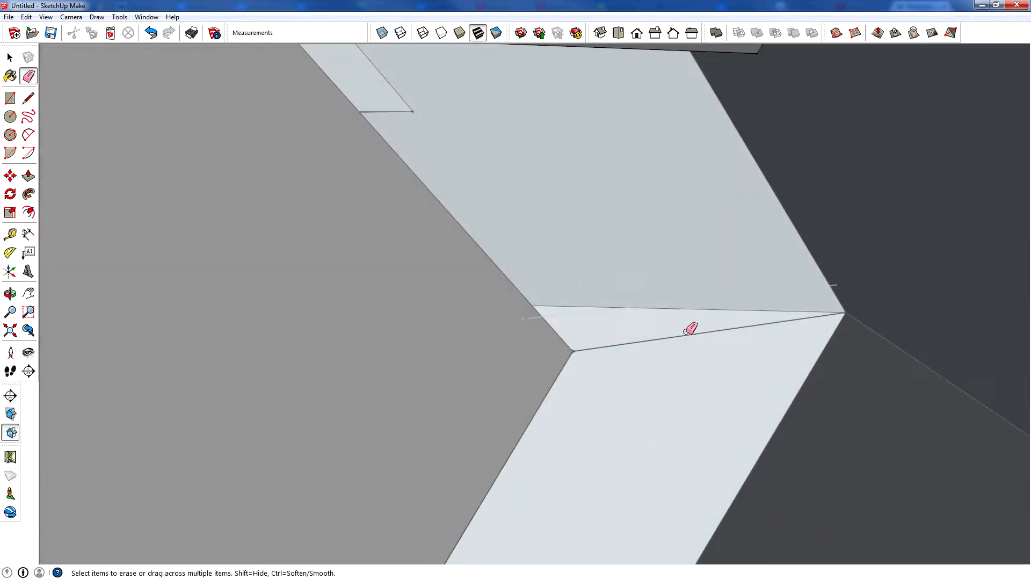
{"action": "mouse_move", "coordinate": [724, 328]}
{"action": "middle_mouse_down"}
{"action": "mouse_move", "coordinate": [630, 218]}
{"action": "mouse_move", "coordinate": [719, 307]}
{"action": "middle_mouse_up"}
{"action": "scroll", "coordinate": [721, 330], "scroll_direction": "down", "scroll_amount": 10}
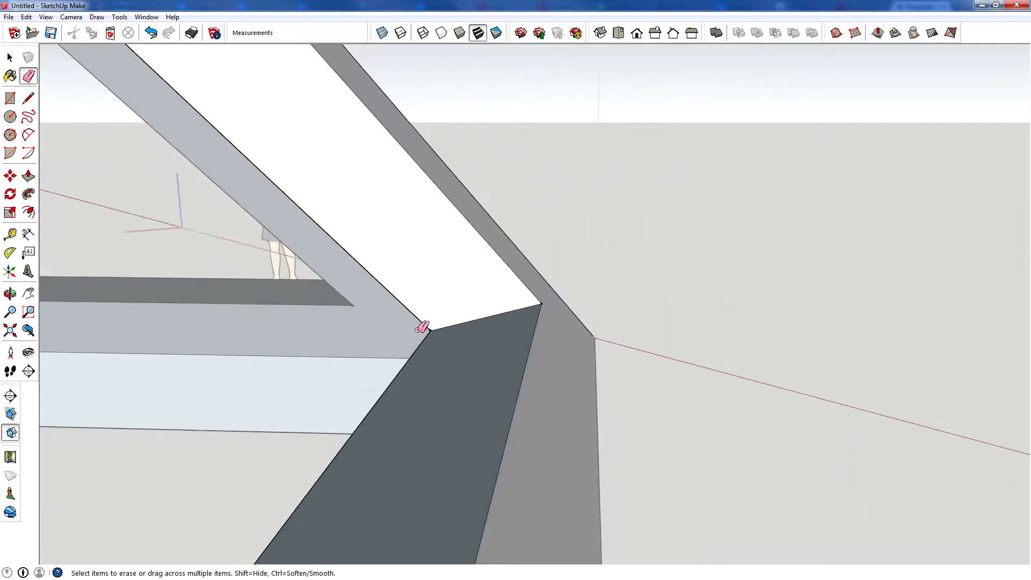
{"action": "scroll", "coordinate": [466, 338], "scroll_direction": "up", "scroll_amount": 5}
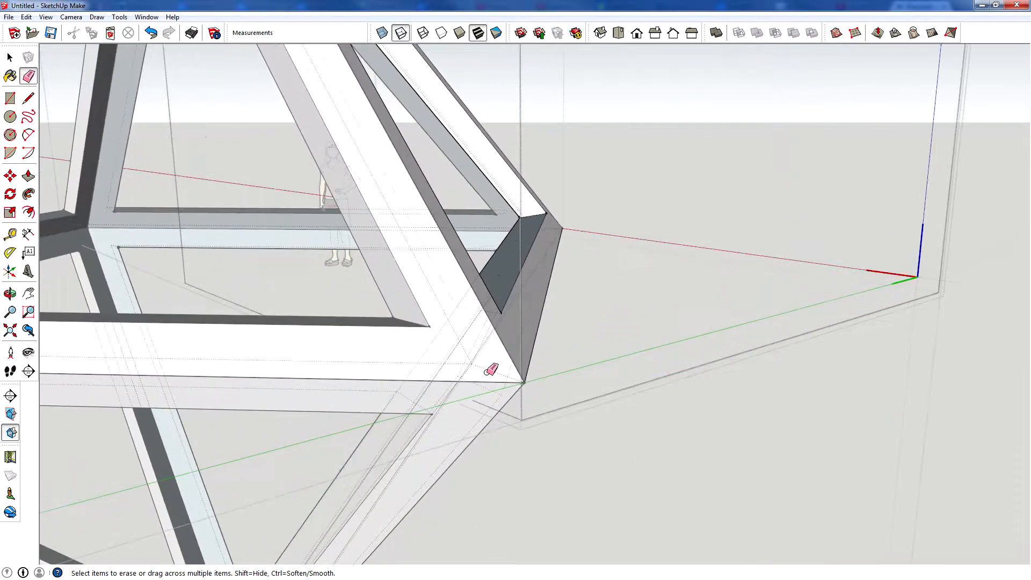
{"action": "middle_click_drag", "start_coordinate": [488, 363], "coordinate": [504, 382]}
{"action": "left_click", "coordinate": [489, 375]}
{"action": "scroll", "coordinate": [530, 396], "scroll_direction": "down", "scroll_amount": 8}
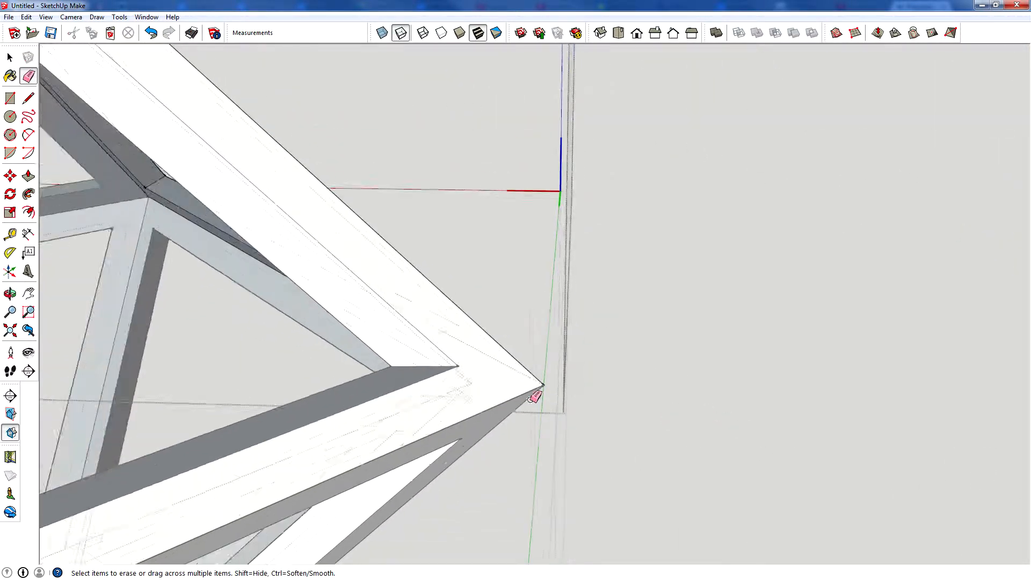
{"action": "scroll", "coordinate": [304, 197], "scroll_direction": "up", "scroll_amount": 5}
{"action": "mouse_move", "coordinate": [338, 236]}
{"action": "middle_mouse_down"}
{"action": "mouse_move", "coordinate": [134, 162]}
{"action": "mouse_move", "coordinate": [275, 202]}
{"action": "mouse_move", "coordinate": [424, 210]}
{"action": "mouse_move", "coordinate": [441, 203]}
{"action": "mouse_move", "coordinate": [481, 137]}
{"action": "mouse_move", "coordinate": [575, 62]}
{"action": "mouse_move", "coordinate": [541, 46]}
{"action": "mouse_move", "coordinate": [395, 257]}
{"action": "middle_mouse_up"}
{"action": "scroll", "coordinate": [463, 174], "scroll_direction": "up", "scroll_amount": 5}
{"action": "scroll", "coordinate": [391, 260], "scroll_direction": "down", "scroll_amount": 8}
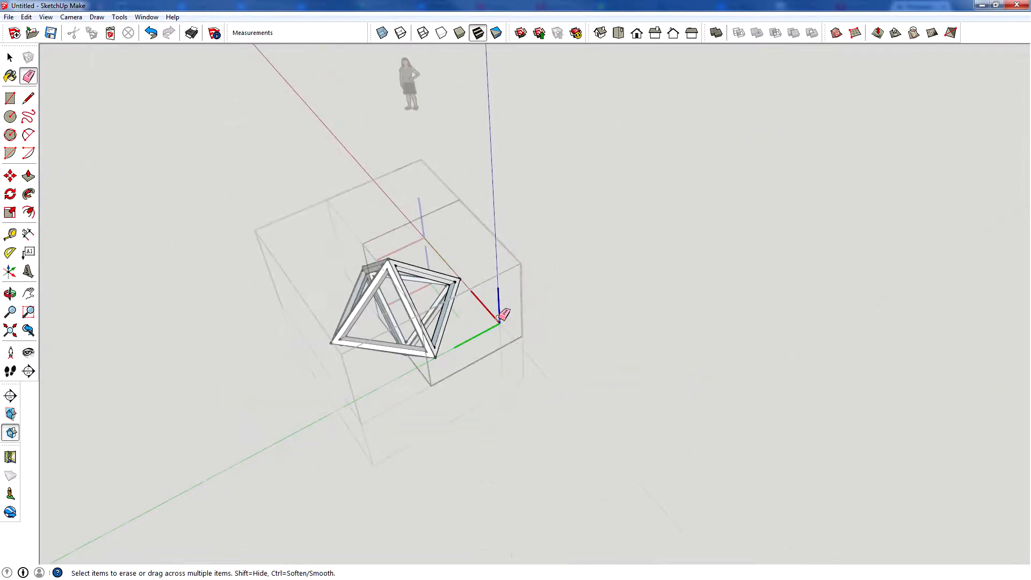
{"action": "middle_click_drag", "start_coordinate": [501, 317], "coordinate": [362, 143]}
{"action": "scroll", "coordinate": [405, 177], "scroll_direction": "up", "scroll_amount": 8}
{"action": "middle_click_drag", "start_coordinate": [372, 425], "coordinate": [385, 146], "text": "shift"}
{"action": "scroll", "coordinate": [385, 144], "scroll_direction": "down", "scroll_amount": 5}
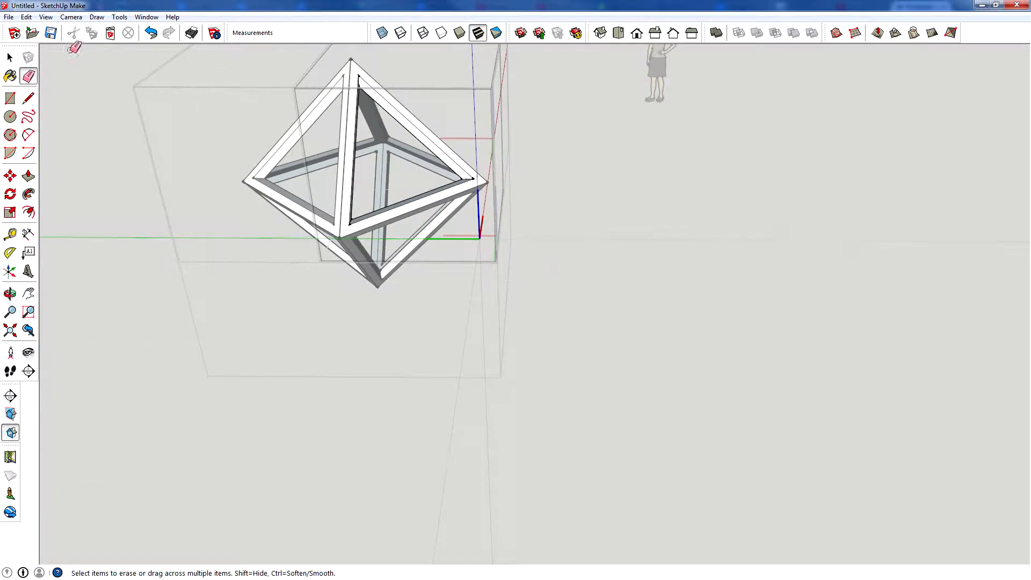
Select all of the frame geometry and paint it with the in-model material Sophie_Shirt_Blue
{"action": "key", "text": "b"}
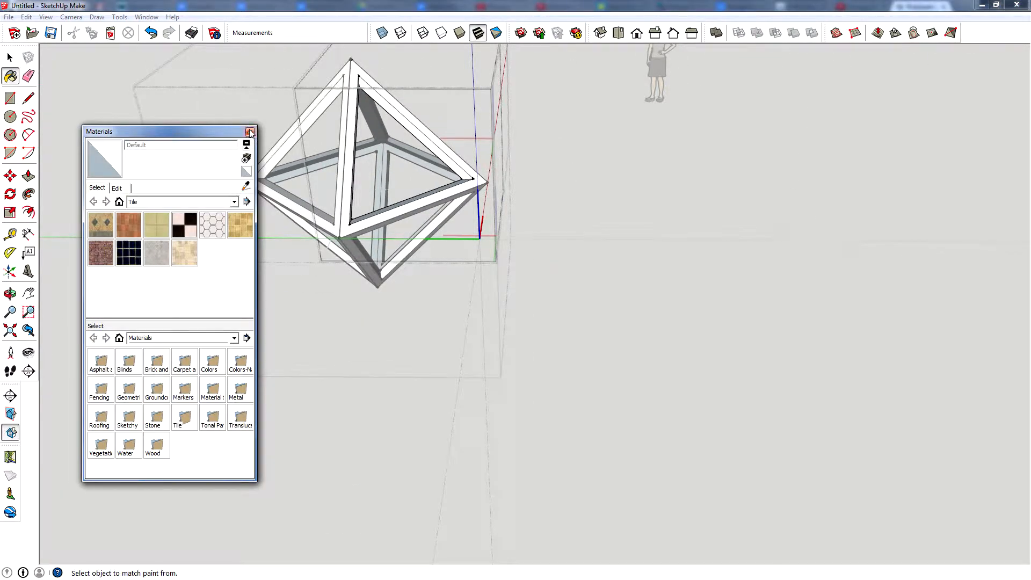
{"action": "left_click", "coordinate": [119, 202]}
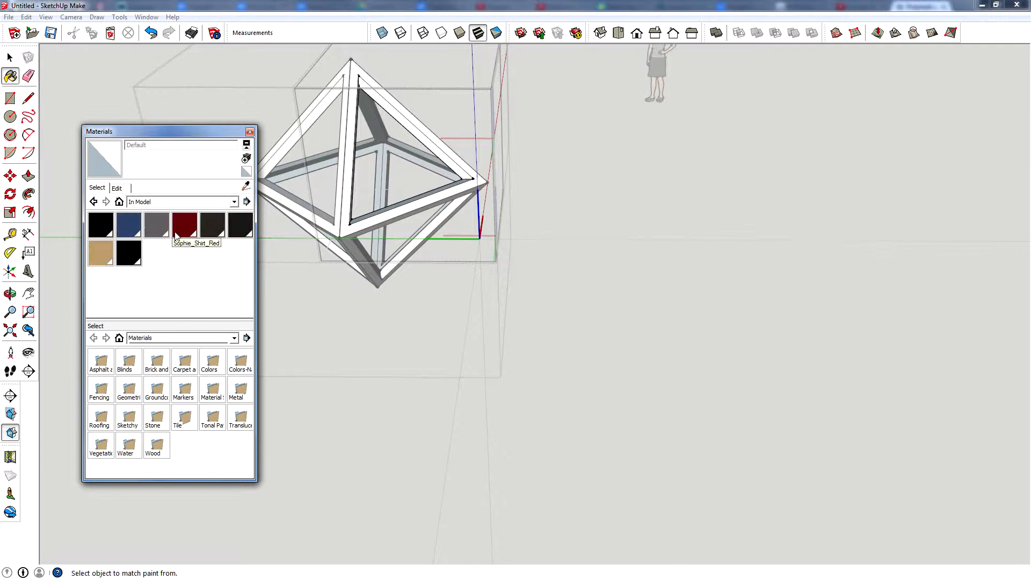
{"action": "left_click", "coordinate": [129, 225]}
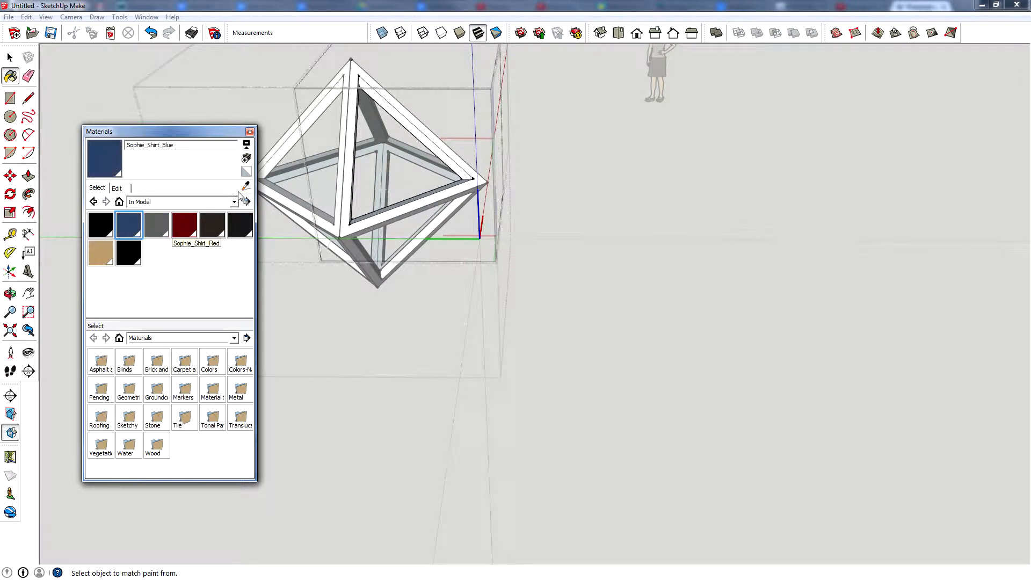
{"action": "key", "text": "ctrl+a"}
{"action": "left_click", "coordinate": [350, 216]}
{"action": "scroll", "coordinate": [358, 157], "scroll_direction": "up", "scroll_amount": 4}
{"action": "scroll", "coordinate": [373, 262], "scroll_direction": "up", "scroll_amount": 3}
{"action": "mouse_move", "coordinate": [445, 350]}
{"action": "middle_mouse_down"}
{"action": "mouse_move", "coordinate": [593, 335]}
{"action": "mouse_move", "coordinate": [468, 313]}
{"action": "middle_mouse_up"}
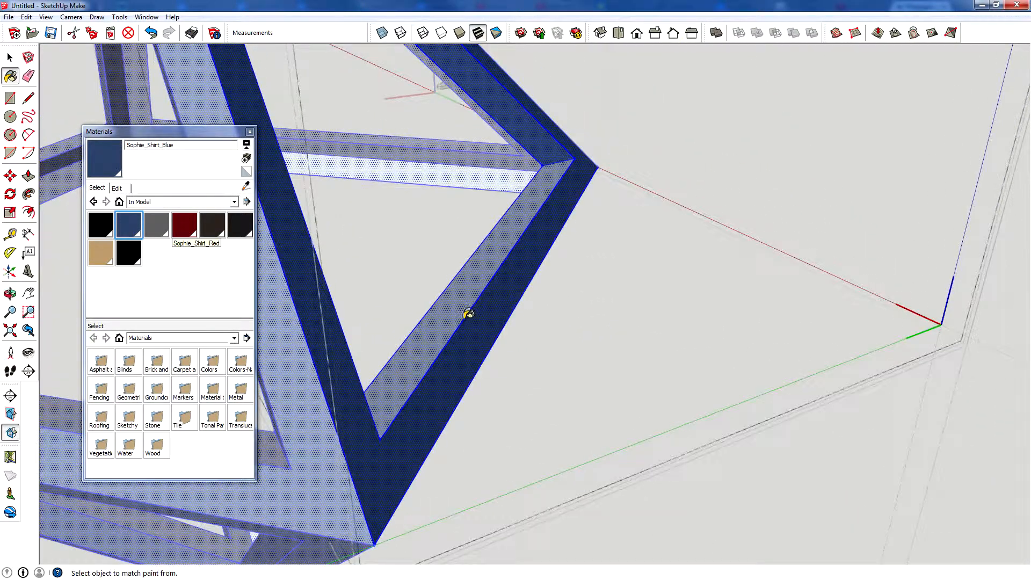
Display the model in the Monochrome face style and examine the orientation of the frame's faces
{"action": "left_click", "coordinate": [495, 33]}
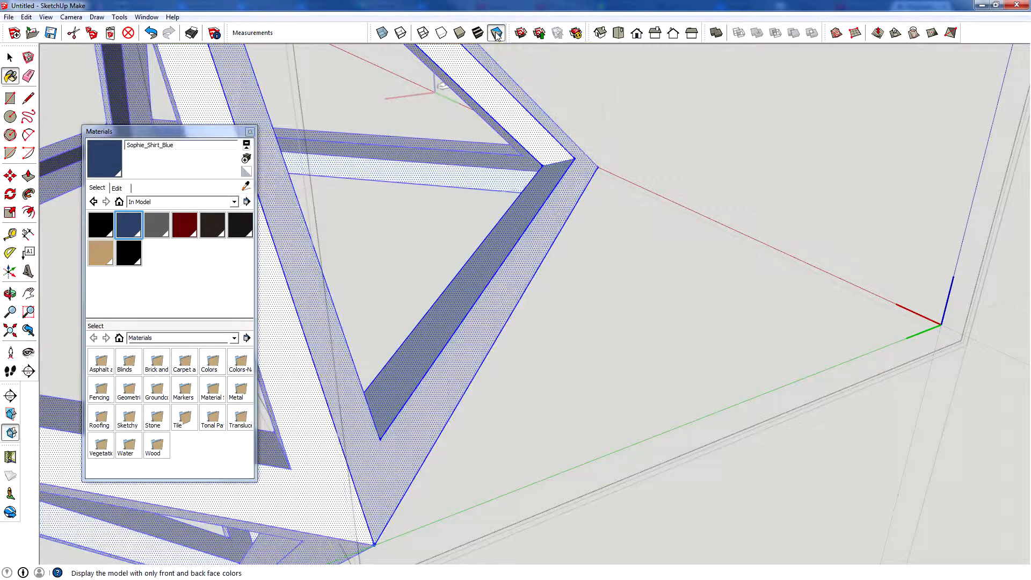
{"action": "scroll", "coordinate": [524, 241], "scroll_direction": "up", "scroll_amount": 3}
{"action": "mouse_move", "coordinate": [523, 241]}
{"action": "middle_mouse_down"}
{"action": "mouse_move", "coordinate": [573, 223]}
{"action": "mouse_move", "coordinate": [507, 144]}
{"action": "middle_mouse_up"}
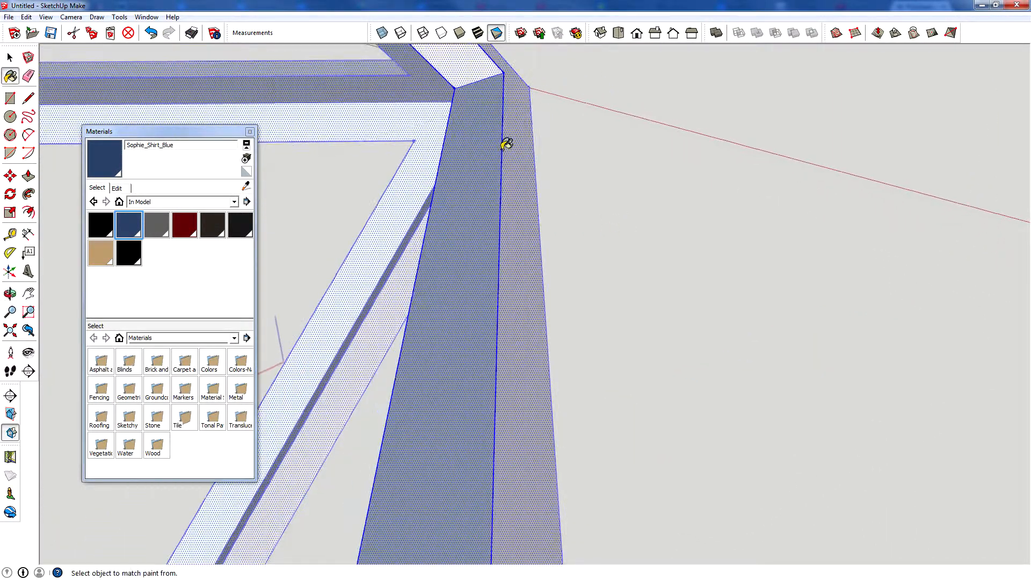
{"action": "middle_click_drag", "start_coordinate": [506, 210], "coordinate": [472, 288]}
{"action": "scroll", "coordinate": [472, 301], "scroll_direction": "down", "scroll_amount": 4}
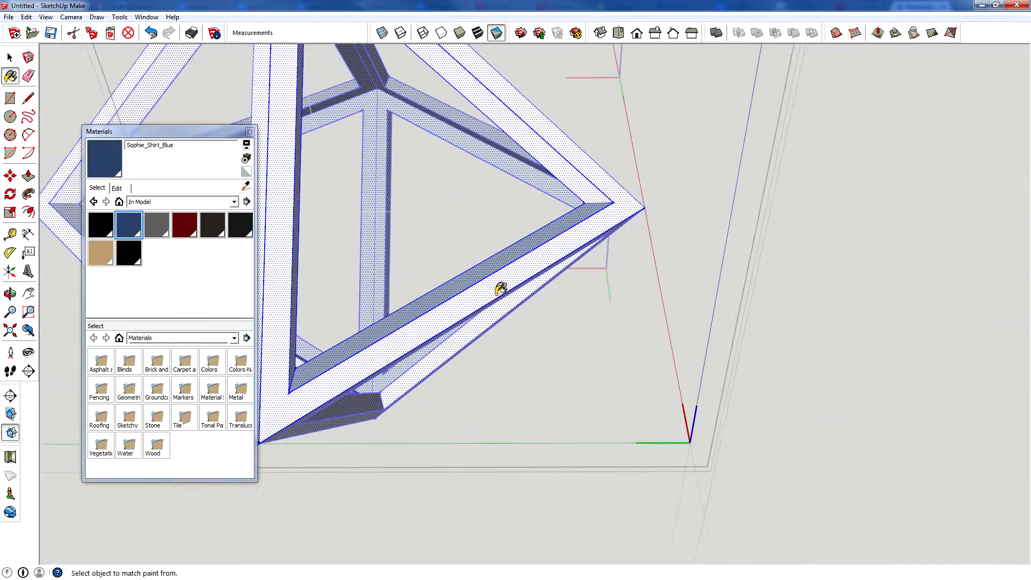
{"action": "scroll", "coordinate": [500, 284], "scroll_direction": "up", "scroll_amount": 2}
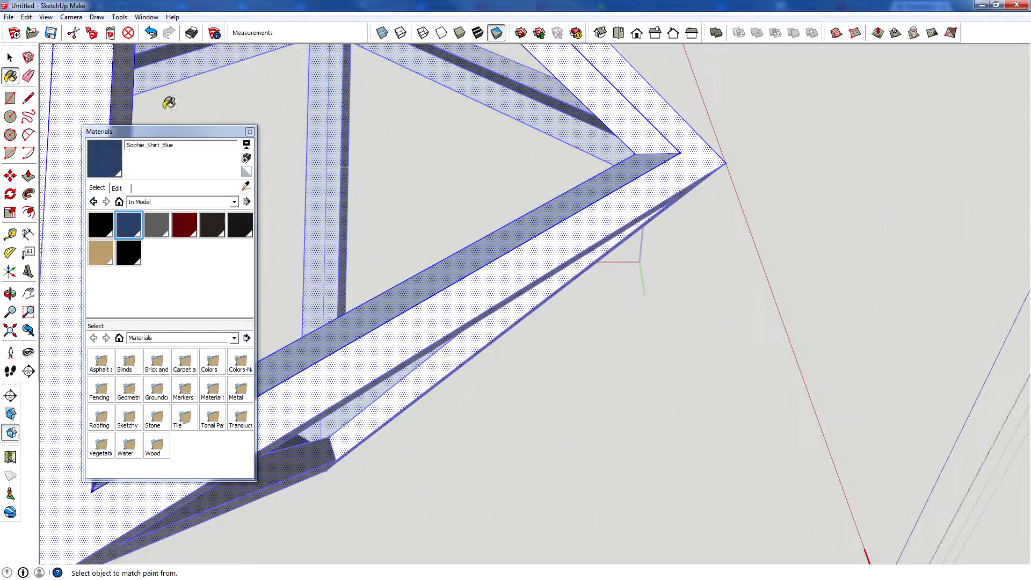
Orient all the frame's faces to match the outward-facing white face at the inner corner, and clear the selection
{"action": "left_click", "coordinate": [17, 63]}
{"action": "middle_click_drag", "start_coordinate": [428, 285], "coordinate": [534, 260]}
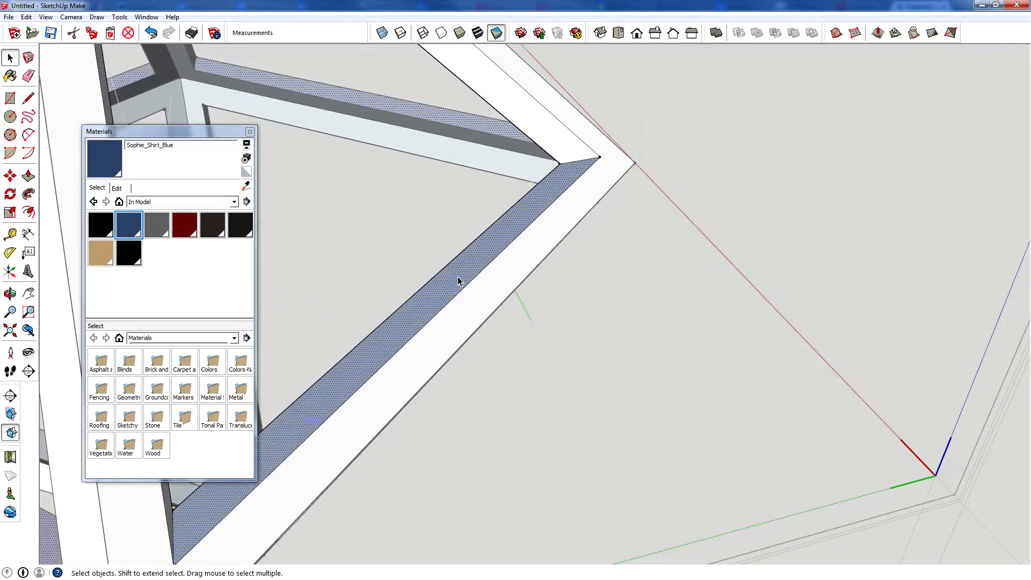
{"action": "middle_click_drag", "start_coordinate": [449, 280], "coordinate": [432, 251]}
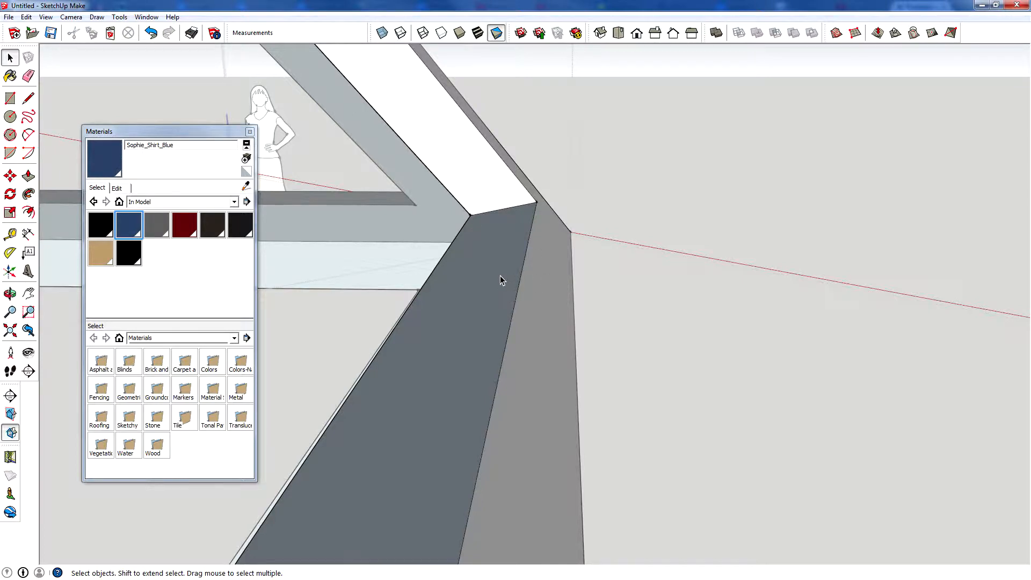
{"action": "middle_click_drag", "start_coordinate": [500, 276], "coordinate": [534, 145]}
{"action": "right_click", "coordinate": [478, 146]}
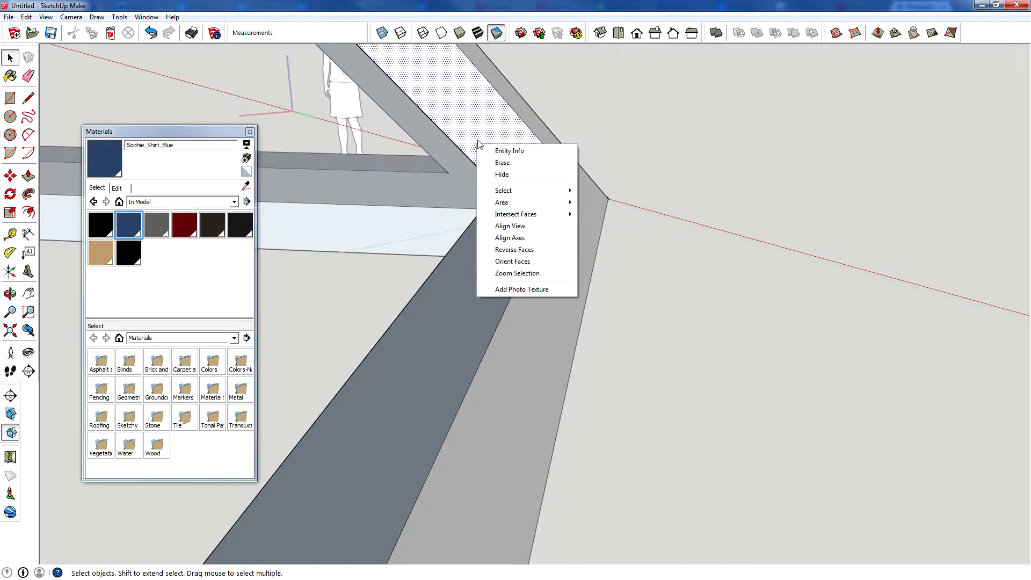
{"action": "left_click", "coordinate": [512, 262]}
{"action": "left_click", "coordinate": [391, 192]}
Examine the frame's inner and outer faces around the corners for consistent orientation
{"action": "middle_click_drag", "start_coordinate": [498, 173], "coordinate": [672, 91]}
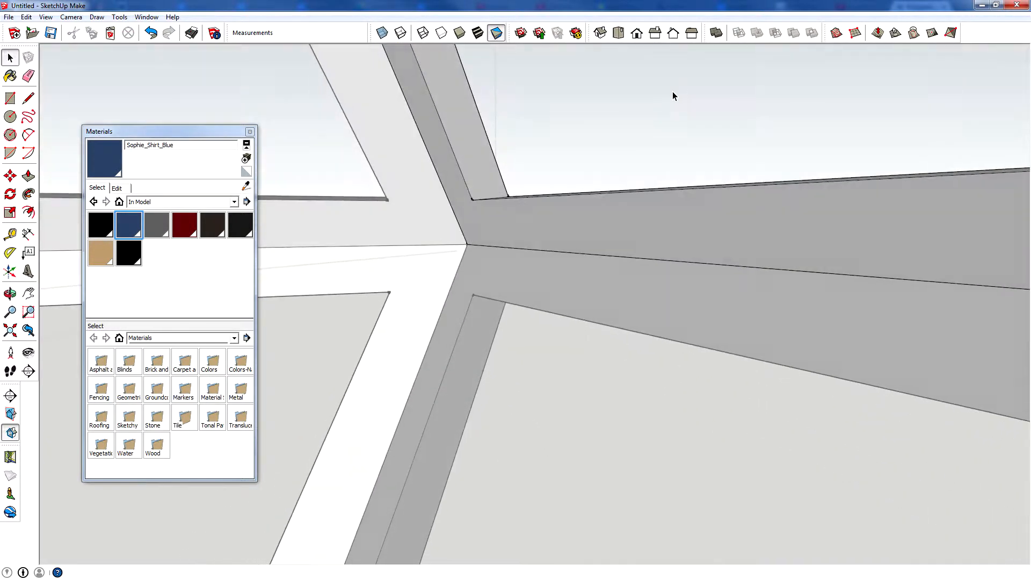
{"action": "middle_click_drag", "start_coordinate": [481, 228], "coordinate": [677, 218]}
{"action": "scroll", "coordinate": [626, 295], "scroll_direction": "down", "scroll_amount": 8}
{"action": "scroll", "coordinate": [483, 189], "scroll_direction": "up", "scroll_amount": 8}
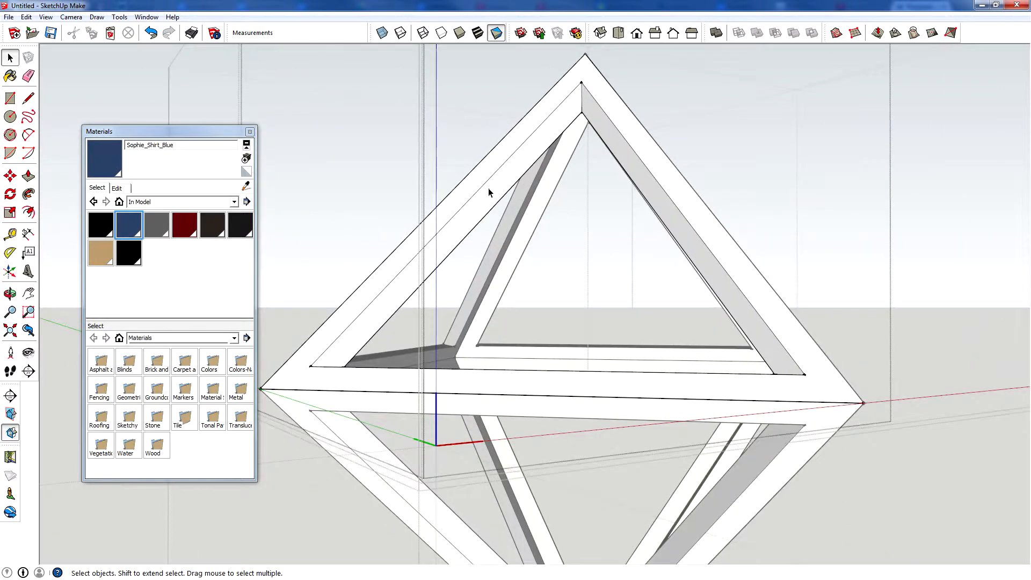
{"action": "middle_click_drag", "start_coordinate": [488, 188], "coordinate": [112, 422]}
{"action": "middle_click_drag", "start_coordinate": [302, 386], "coordinate": [563, 204]}
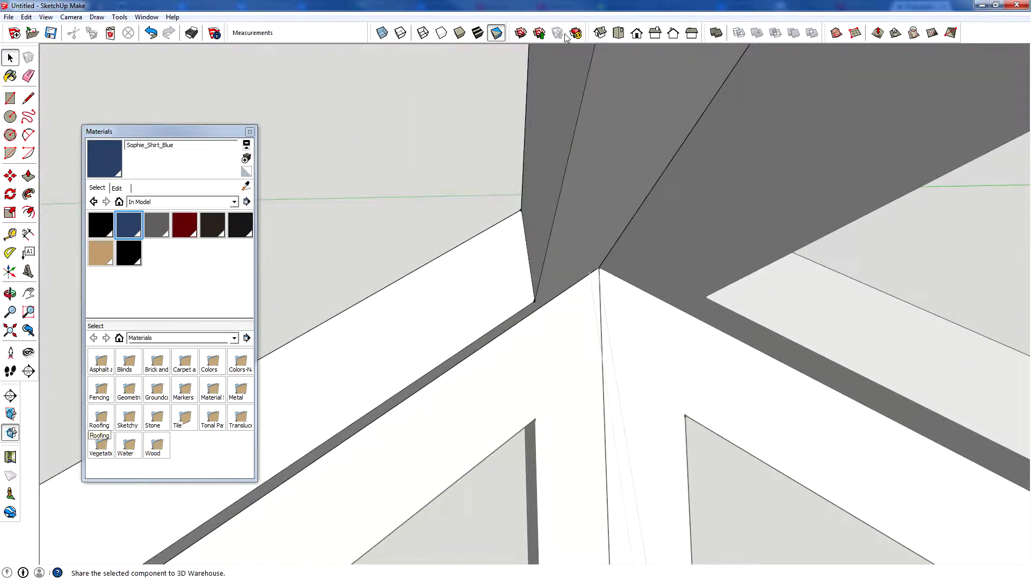
Display the model shaded with textures, select all frame geometry and paint it from inside the hollow corner with Sophie_Shirt_Red
{"action": "left_click", "coordinate": [478, 33]}
{"action": "mouse_move", "coordinate": [429, 315]}
{"action": "middle_mouse_down"}
{"action": "mouse_move", "coordinate": [509, 223]}
{"action": "mouse_move", "coordinate": [1022, 357]}
{"action": "mouse_move", "coordinate": [605, 235]}
{"action": "mouse_move", "coordinate": [228, 27]}
{"action": "mouse_move", "coordinate": [376, 16]}
{"action": "mouse_move", "coordinate": [268, 11]}
{"action": "mouse_move", "coordinate": [337, 8]}
{"action": "mouse_move", "coordinate": [371, 22]}
{"action": "middle_mouse_up"}
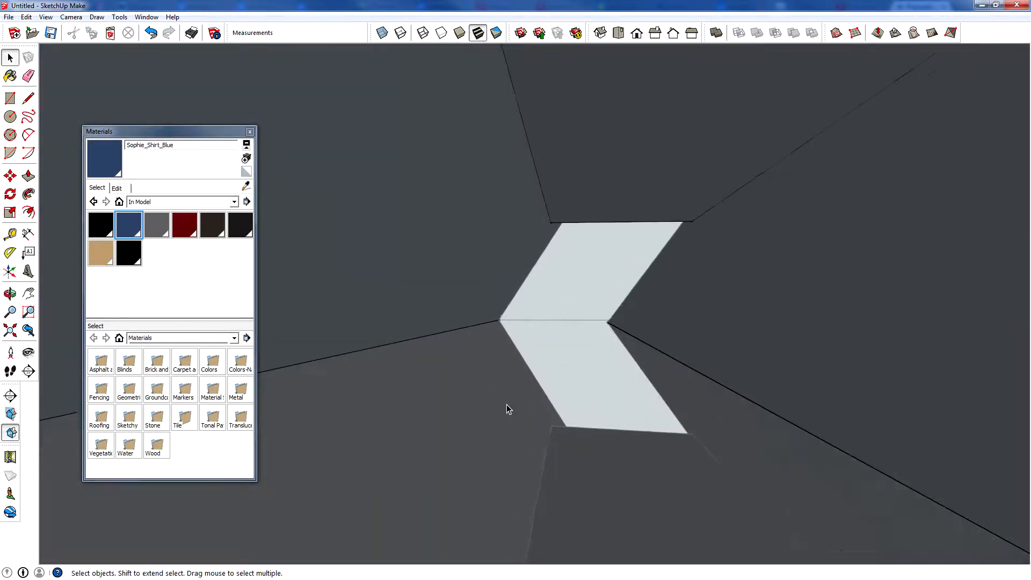
{"action": "key", "text": "ctrl+a"}
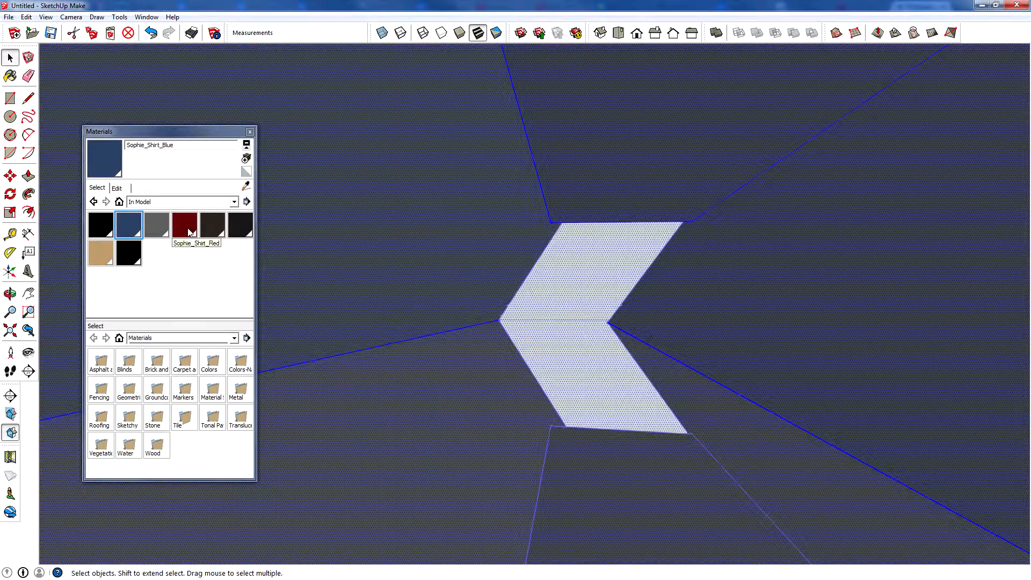
{"action": "left_click", "coordinate": [189, 232]}
{"action": "left_click", "coordinate": [588, 293]}
Finish editing all the nested components and view the complete octahedron from outside
{"action": "mouse_move", "coordinate": [588, 276]}
{"action": "middle_mouse_down"}
{"action": "mouse_move", "coordinate": [592, 311]}
{"action": "mouse_move", "coordinate": [658, 439]}
{"action": "mouse_move", "coordinate": [590, 332]}
{"action": "middle_mouse_up"}
{"action": "scroll", "coordinate": [581, 327], "scroll_direction": "down", "scroll_amount": 10}
{"action": "middle_click_drag", "start_coordinate": [653, 397], "coordinate": [668, 332]}
{"action": "left_click", "coordinate": [12, 62]}
{"action": "left_click", "coordinate": [324, 95]}
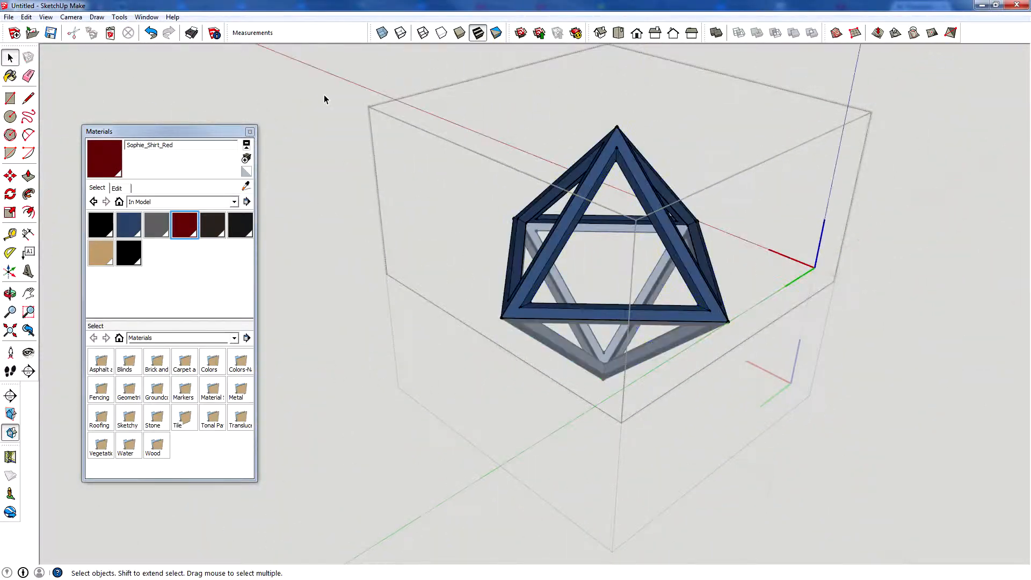
{"action": "left_click", "coordinate": [324, 94]}
{"action": "left_click", "coordinate": [324, 94]}
{"action": "scroll", "coordinate": [670, 199], "scroll_direction": "up", "scroll_amount": 2}
{"action": "middle_click_drag", "start_coordinate": [671, 201], "coordinate": [631, 322]}
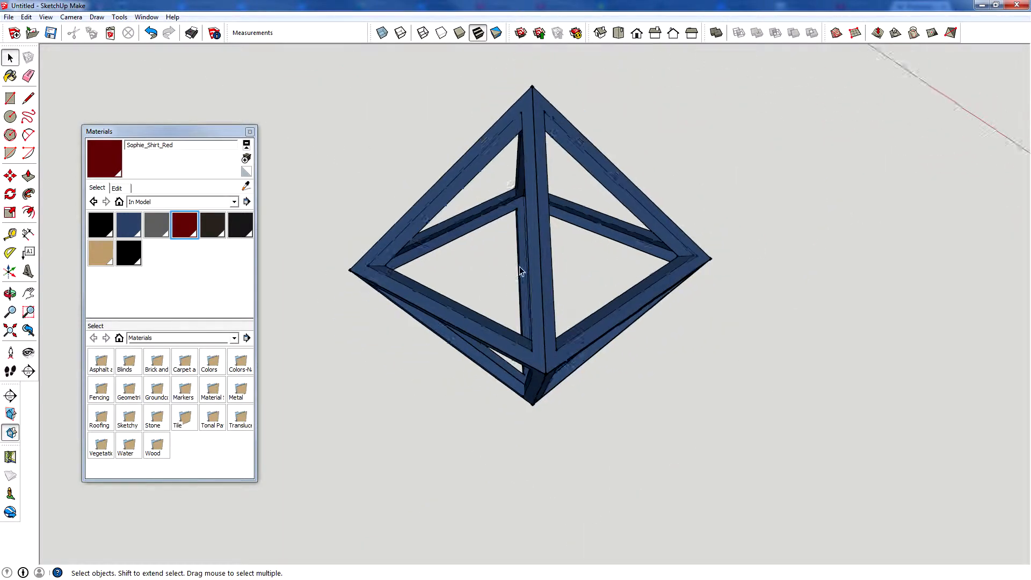
{"action": "scroll", "coordinate": [630, 330], "scroll_direction": "down", "scroll_amount": 2}
Copy the octahedron component and paste the duplicate beside the original
{"action": "left_click", "coordinate": [607, 324]}
{"action": "scroll", "coordinate": [677, 259], "scroll_direction": "down", "scroll_amount": 5}
{"action": "key", "text": "ctrl+c"}
{"action": "key", "text": "ctrl+v"}
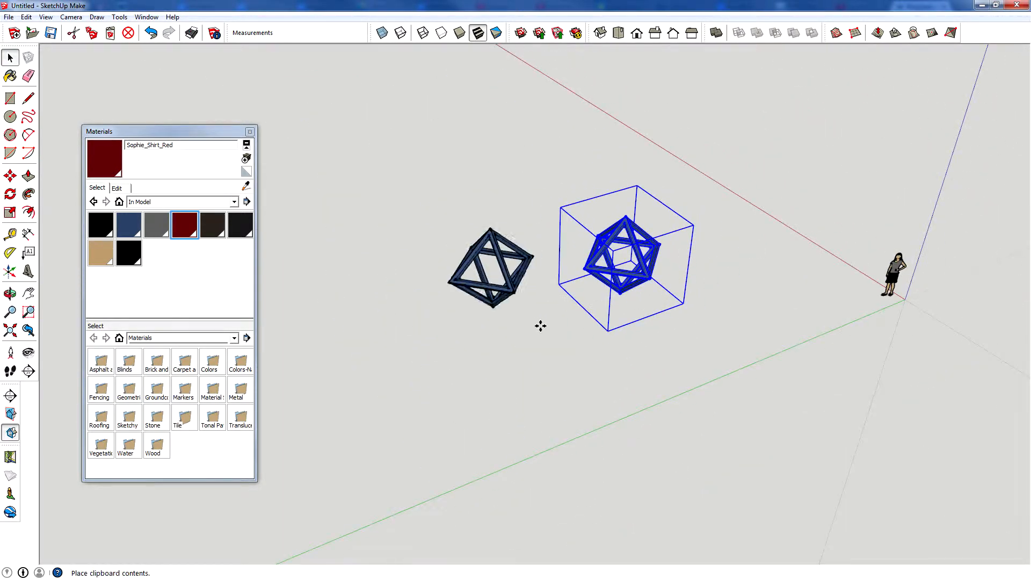
{"action": "left_click", "coordinate": [534, 348]}
Explode the pasted octahedron and each level of its nested components into loose geometry
{"action": "right_click", "coordinate": [498, 296]}
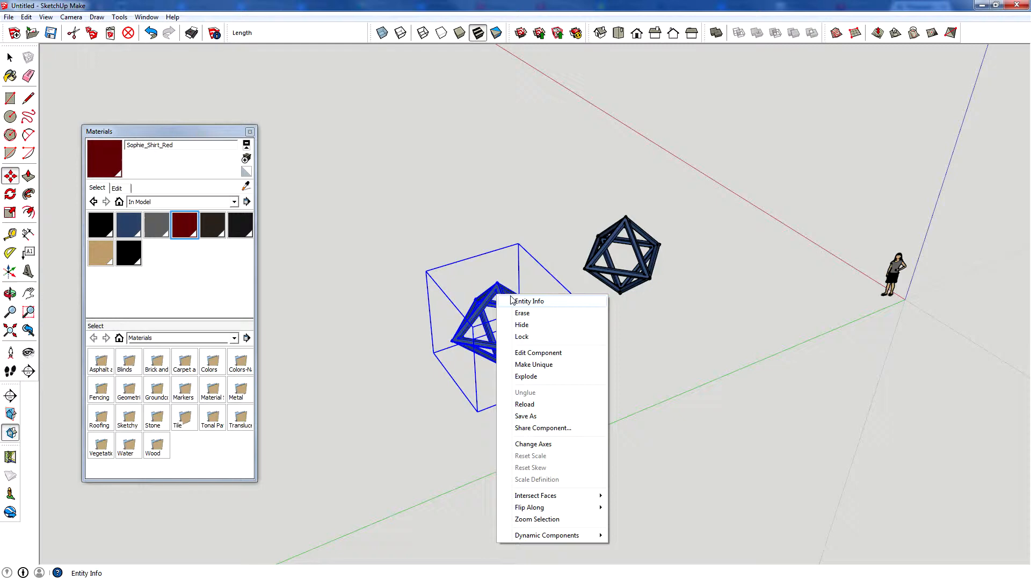
{"action": "left_click", "coordinate": [525, 377]}
{"action": "scroll", "coordinate": [510, 385], "scroll_direction": "up", "scroll_amount": 3}
{"action": "right_click", "coordinate": [519, 342]}
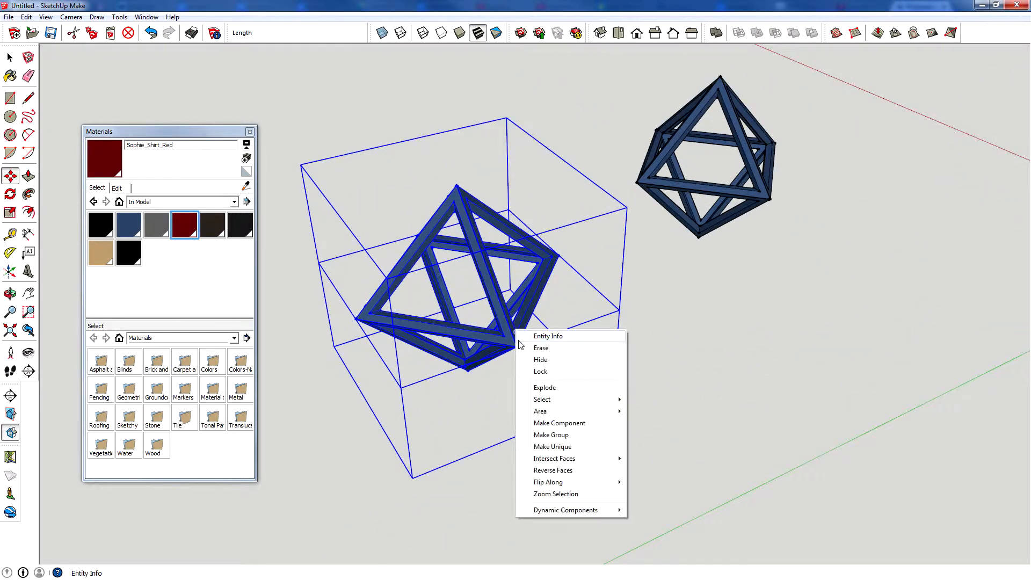
{"action": "left_click", "coordinate": [543, 387]}
{"action": "right_click", "coordinate": [515, 336]}
{"action": "left_click", "coordinate": [533, 395]}
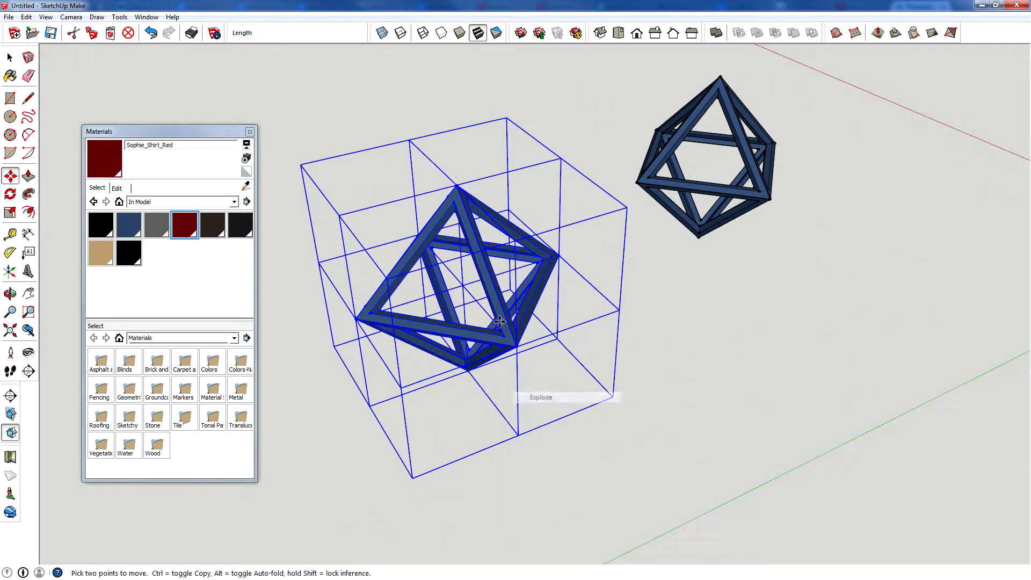
{"action": "right_click", "coordinate": [505, 335]}
{"action": "left_click", "coordinate": [536, 390]}
Select the exploded octahedron's connected geometry to check that it is joined, and compare the copy with the original
{"action": "scroll", "coordinate": [481, 304], "scroll_direction": "up", "scroll_amount": 3}
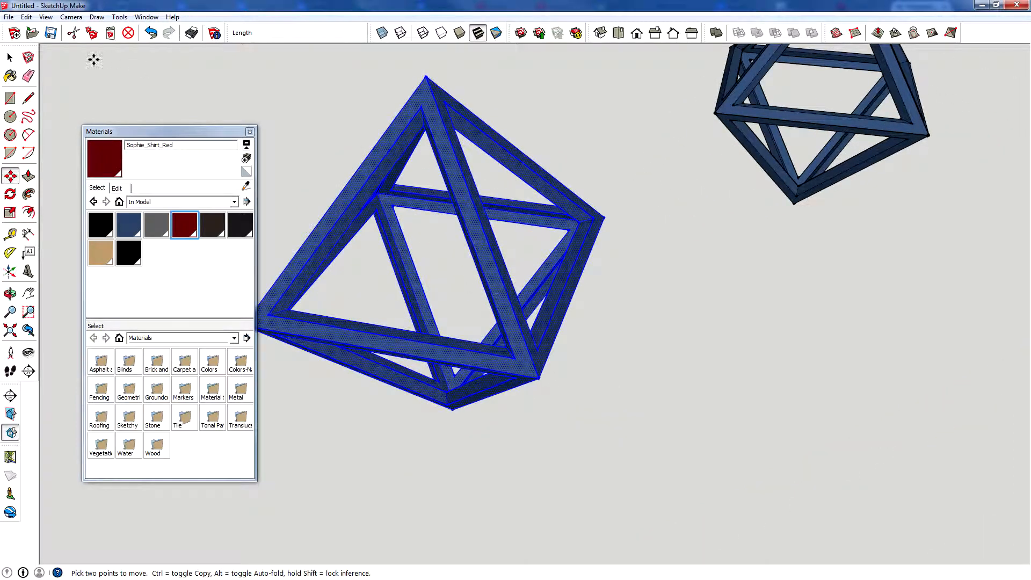
{"action": "left_click", "coordinate": [286, 102]}
{"action": "mouse_move", "coordinate": [285, 102]}
{"action": "middle_mouse_down"}
{"action": "mouse_move", "coordinate": [646, 220]}
{"action": "mouse_move", "coordinate": [476, 202]}
{"action": "mouse_move", "coordinate": [671, 170]}
{"action": "mouse_move", "coordinate": [683, 272]}
{"action": "middle_mouse_up"}
{"action": "triple_click", "coordinate": [470, 168]}
{"action": "scroll", "coordinate": [683, 273], "scroll_direction": "down", "scroll_amount": 3}
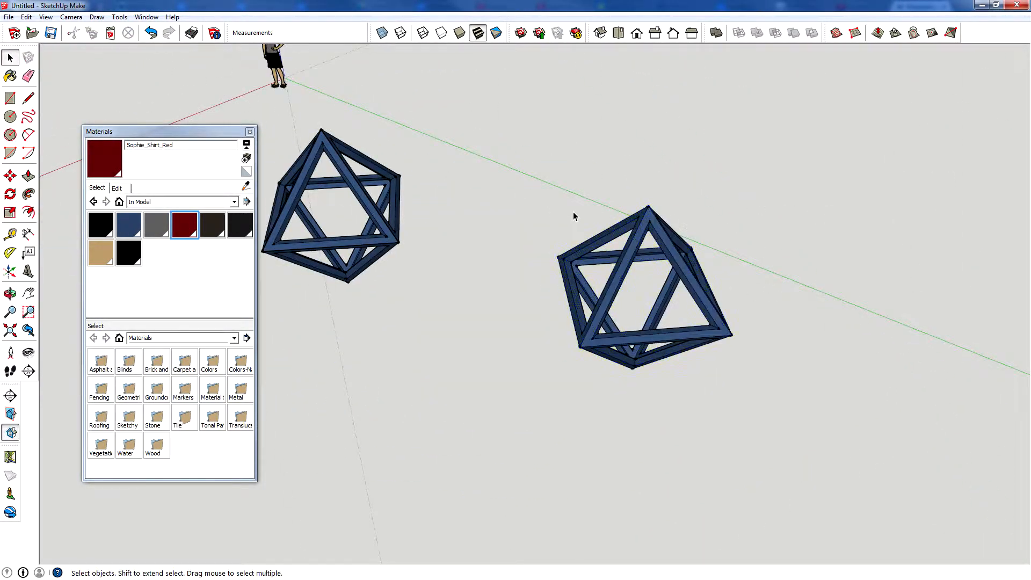
{"action": "scroll", "coordinate": [573, 216], "scroll_direction": "down", "scroll_amount": 2}
{"action": "scroll", "coordinate": [679, 232], "scroll_direction": "up", "scroll_amount": 5}
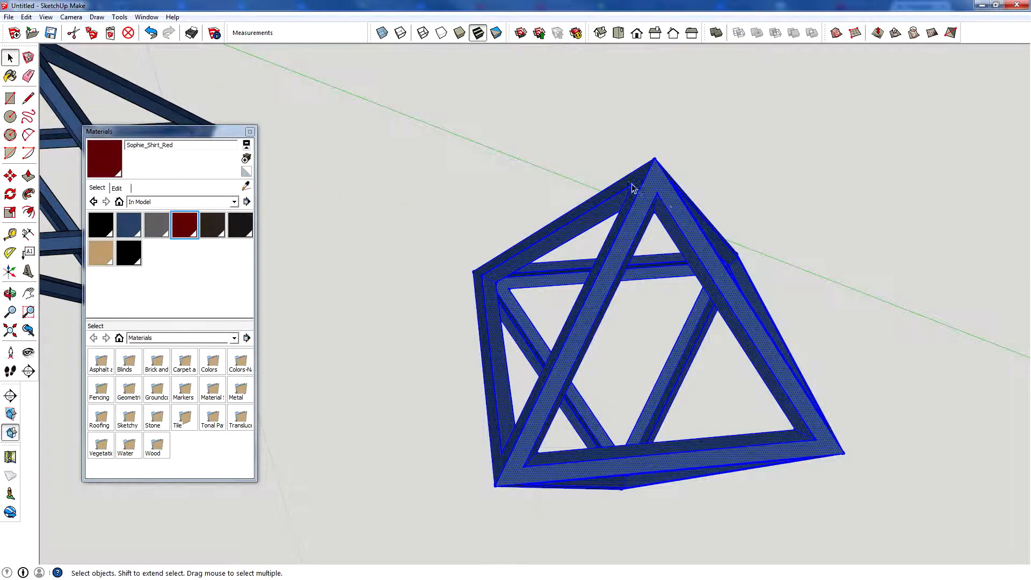
{"action": "scroll", "coordinate": [664, 189], "scroll_direction": "down", "scroll_amount": 4}
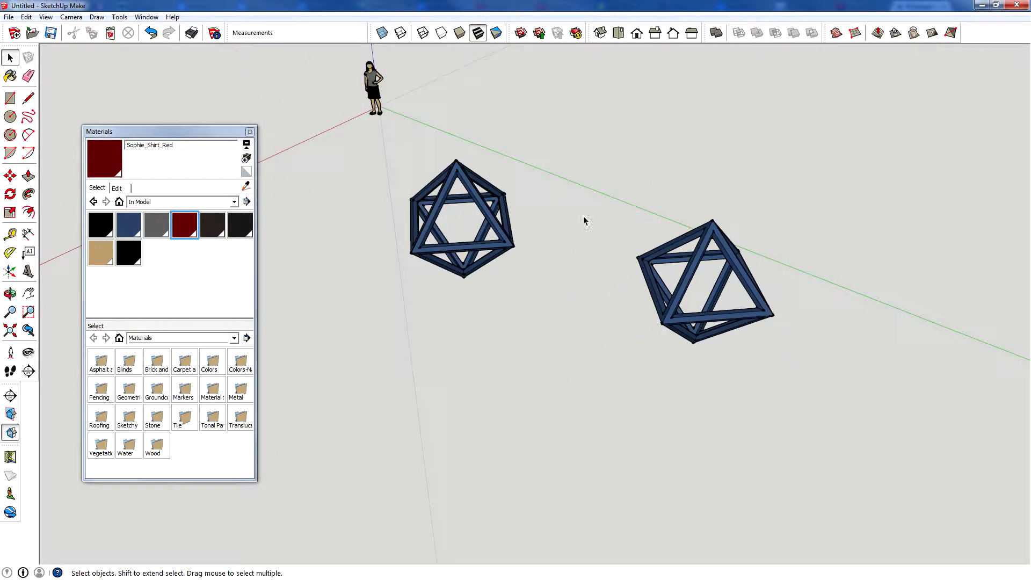
{"action": "scroll", "coordinate": [452, 165], "scroll_direction": "up", "scroll_amount": 2}
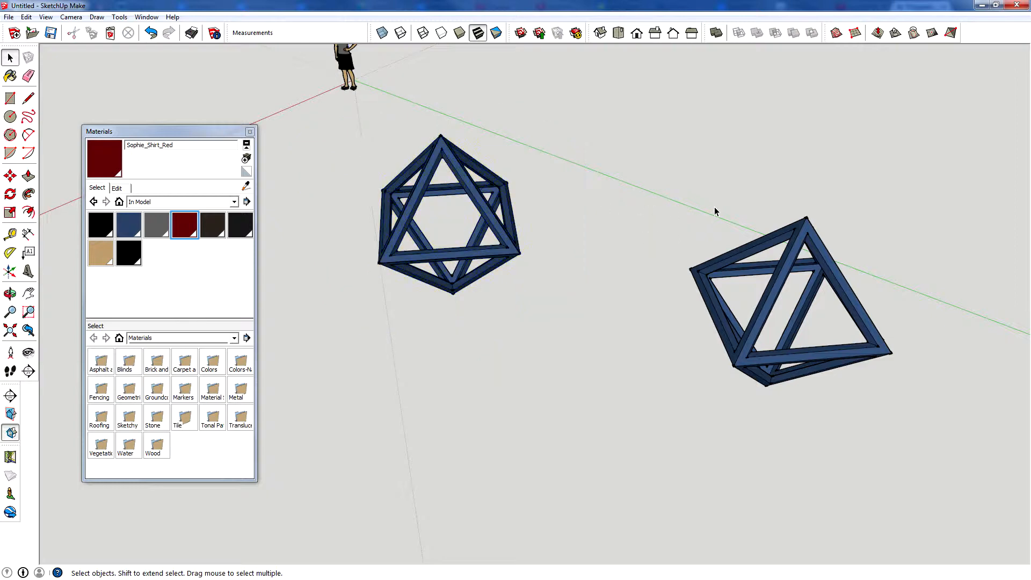
{"action": "middle_click_drag", "start_coordinate": [714, 211], "coordinate": [469, 393]}
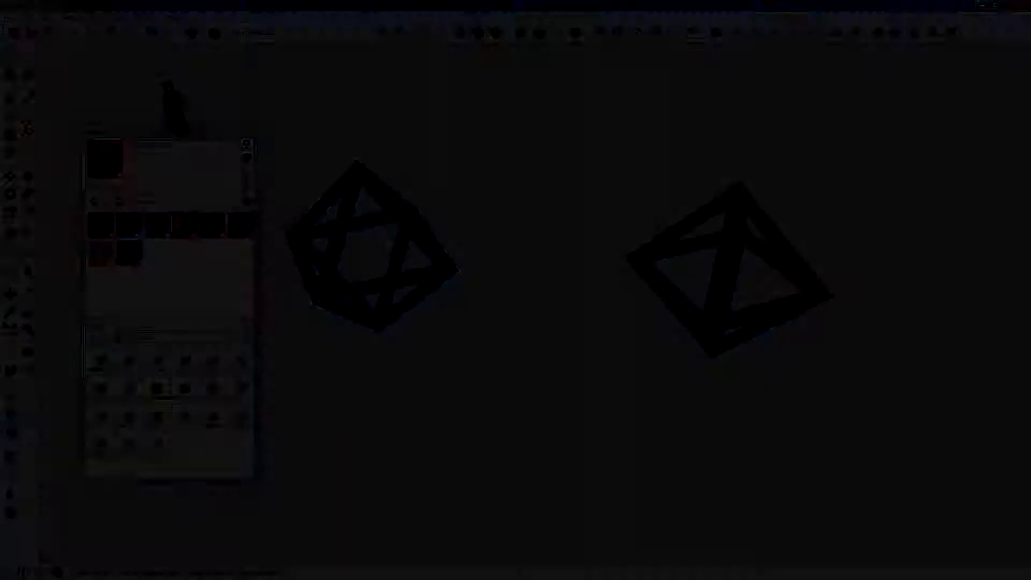